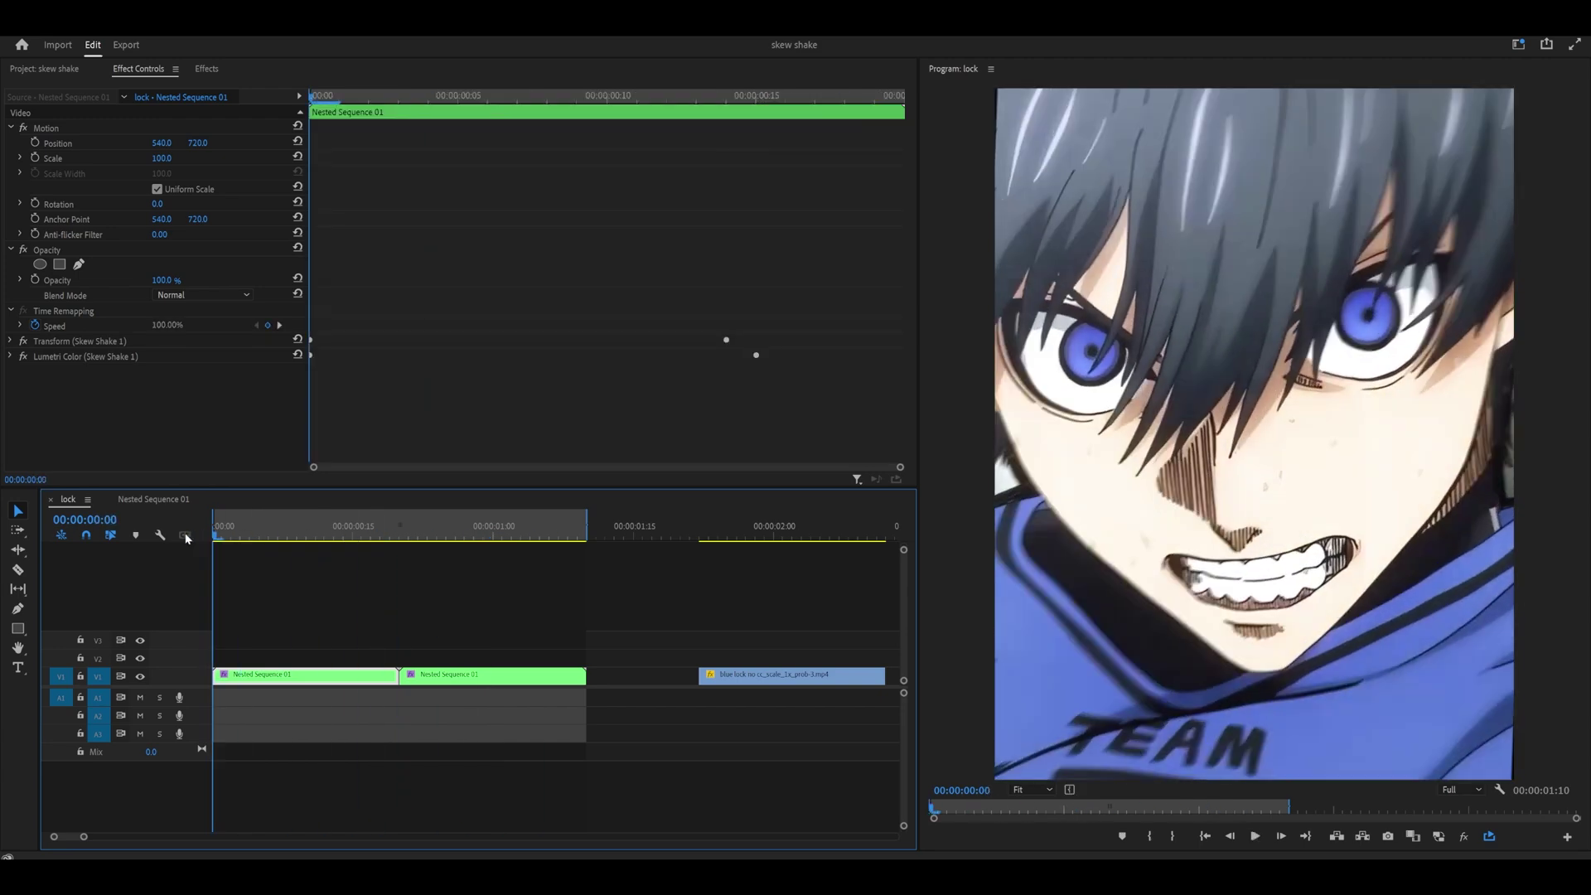
# Undo the Skew Shake 1 preset on the first nested clip and play it to preview.
pyautogui.hotkey('ctrl', 'z')
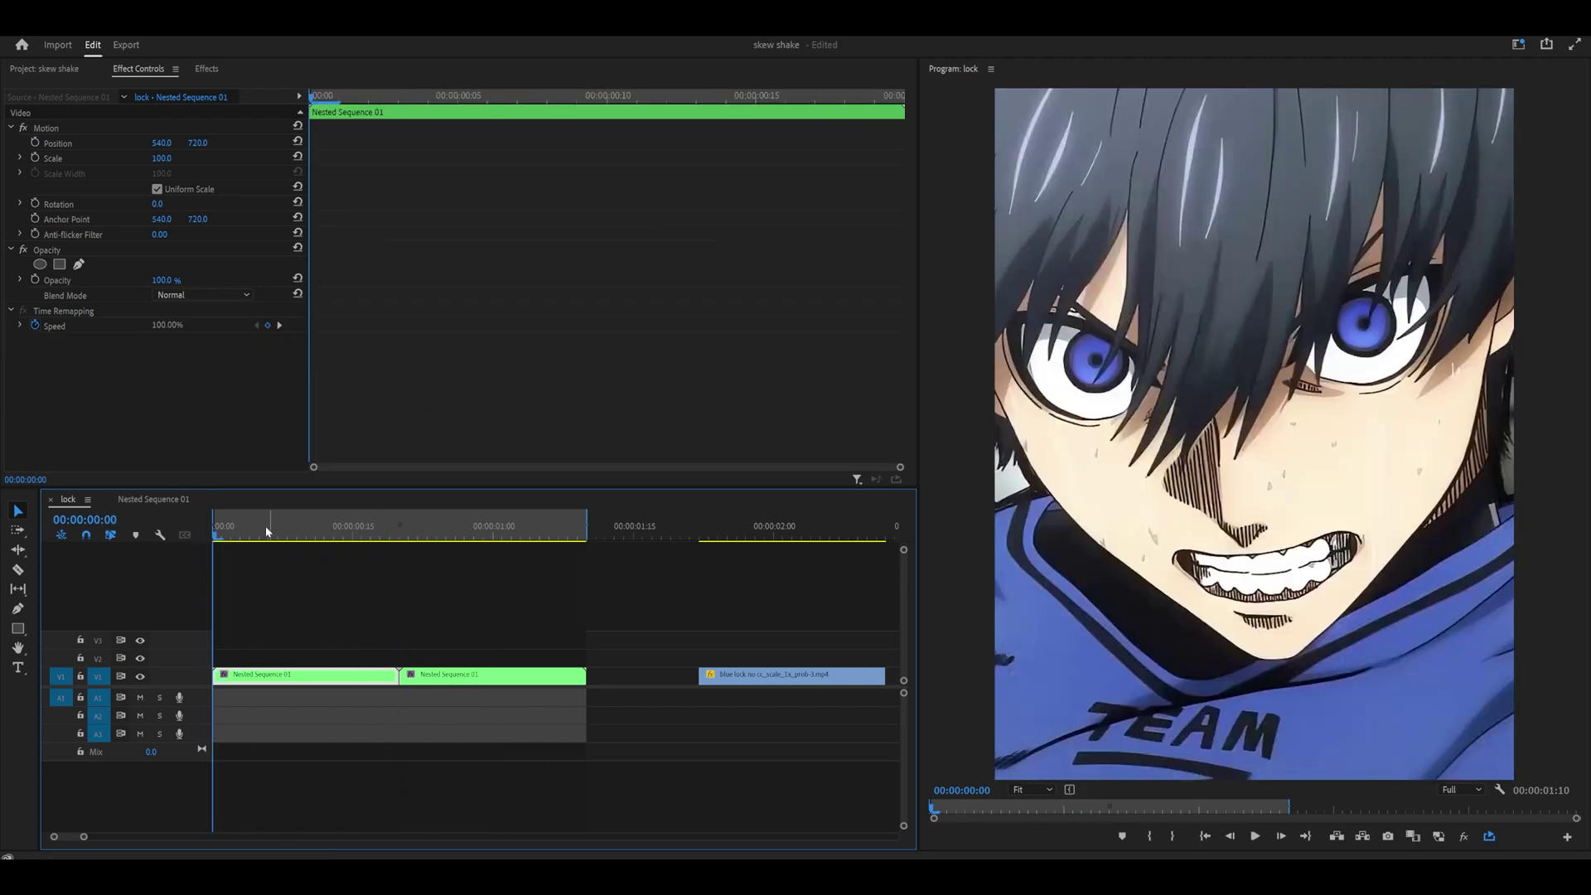
pyautogui.press('space')
pyautogui.press('space')
# Apply the Skew Shake 1 preset to the first nested clip.
pyautogui.click(209, 70)
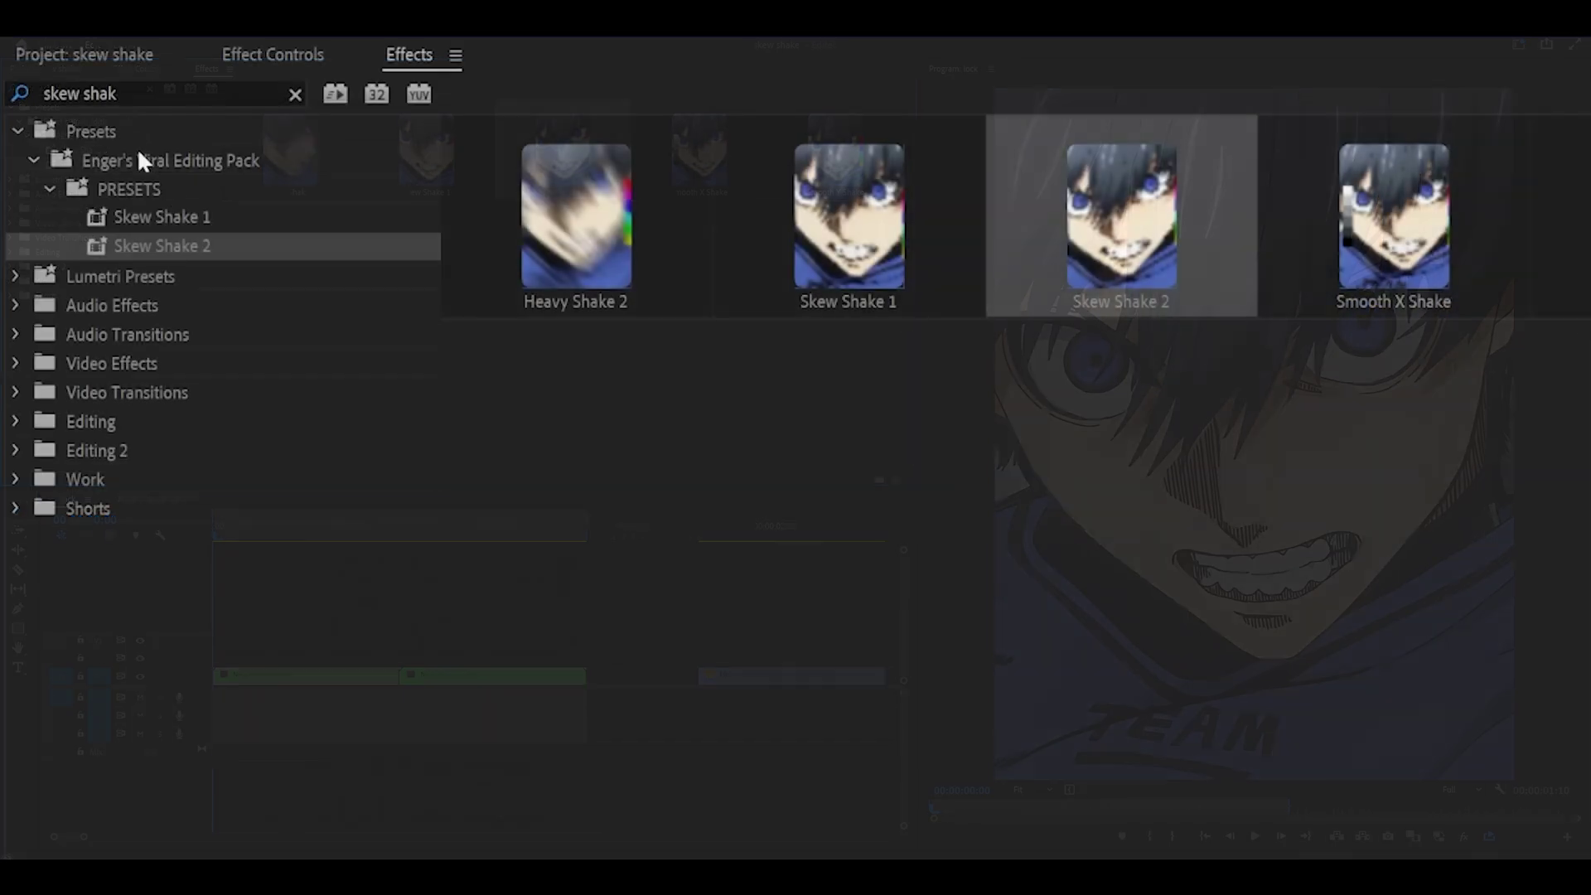
pyautogui.click(148, 215)
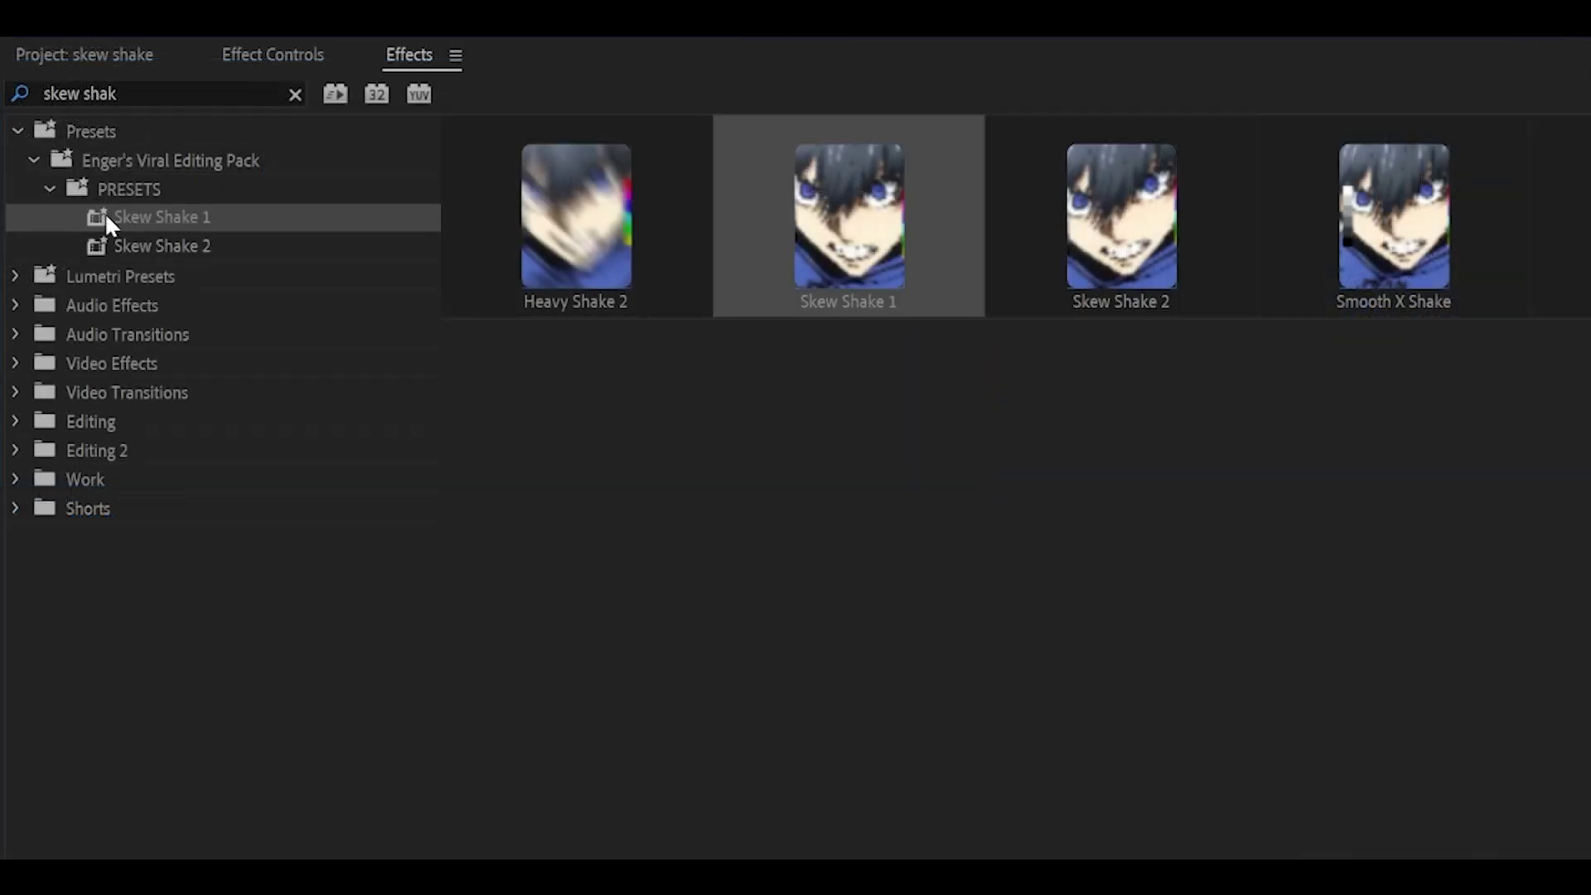
pyautogui.moveTo(114, 213); pyautogui.dragTo(508, 676)
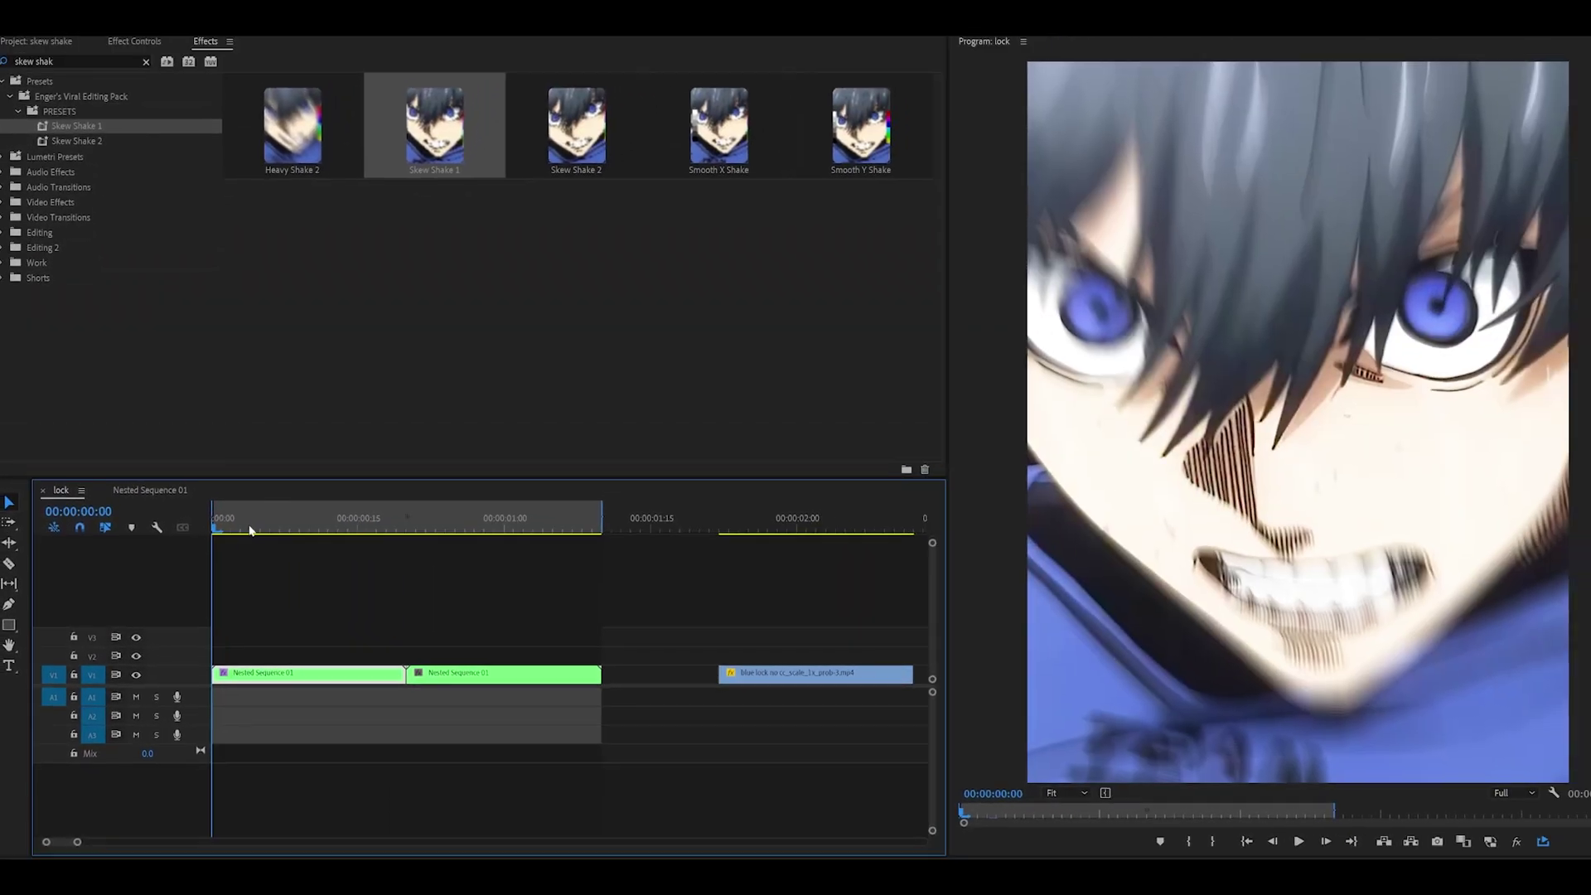
# Create an Adjustment Layer and place it on V2 above the second nested clip, trimmed to fit.
pyautogui.click(35, 41)
pyautogui.rightClick(559, 164)
pyautogui.moveTo(651, 217)
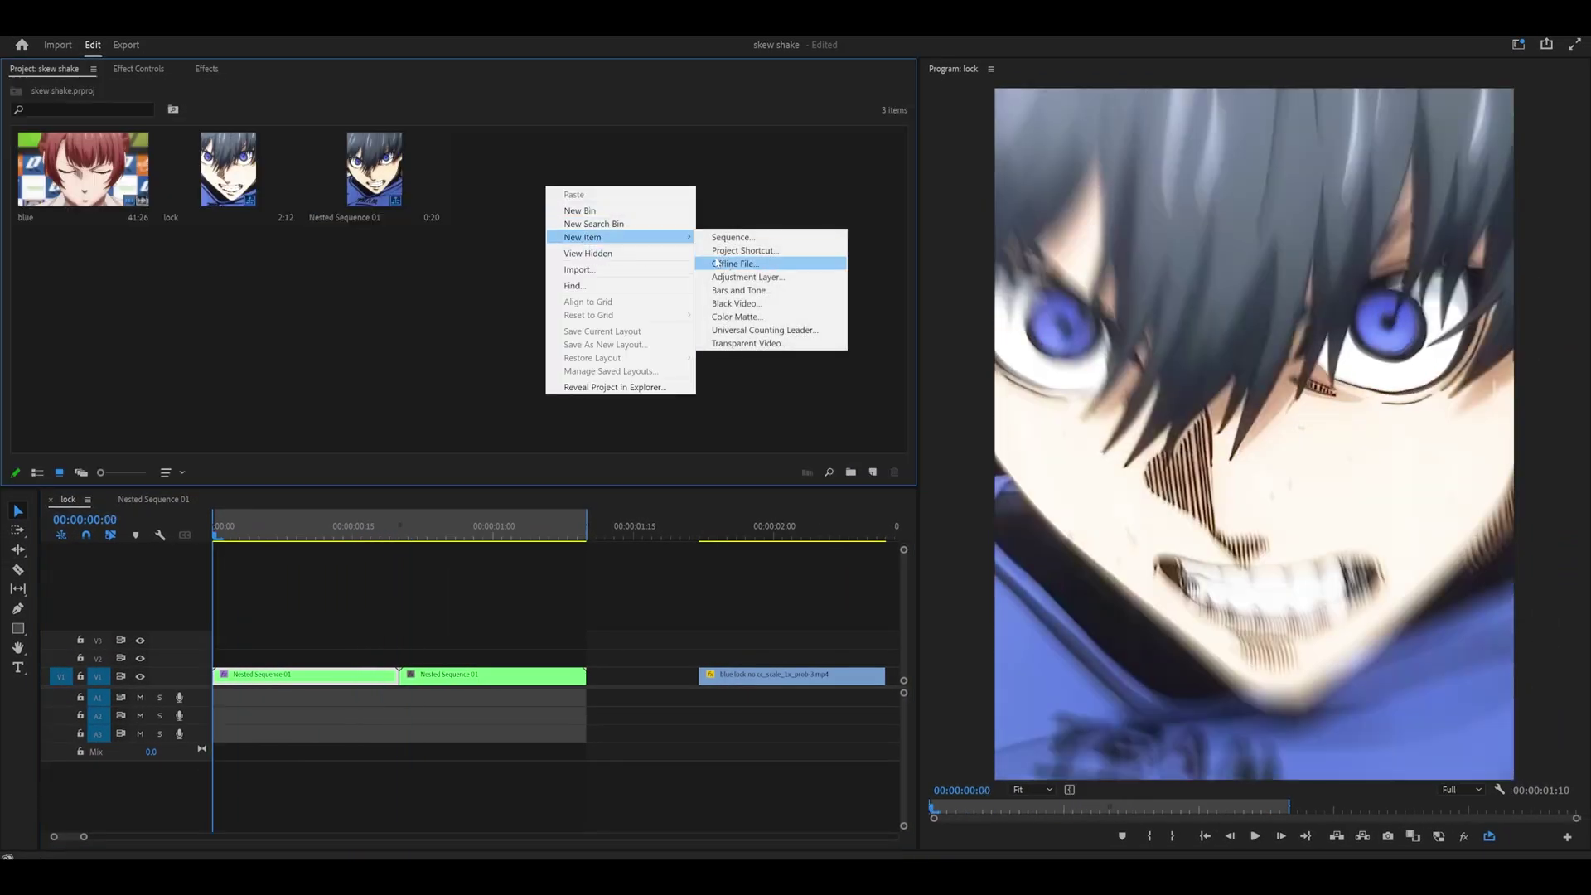
pyautogui.click(746, 276)
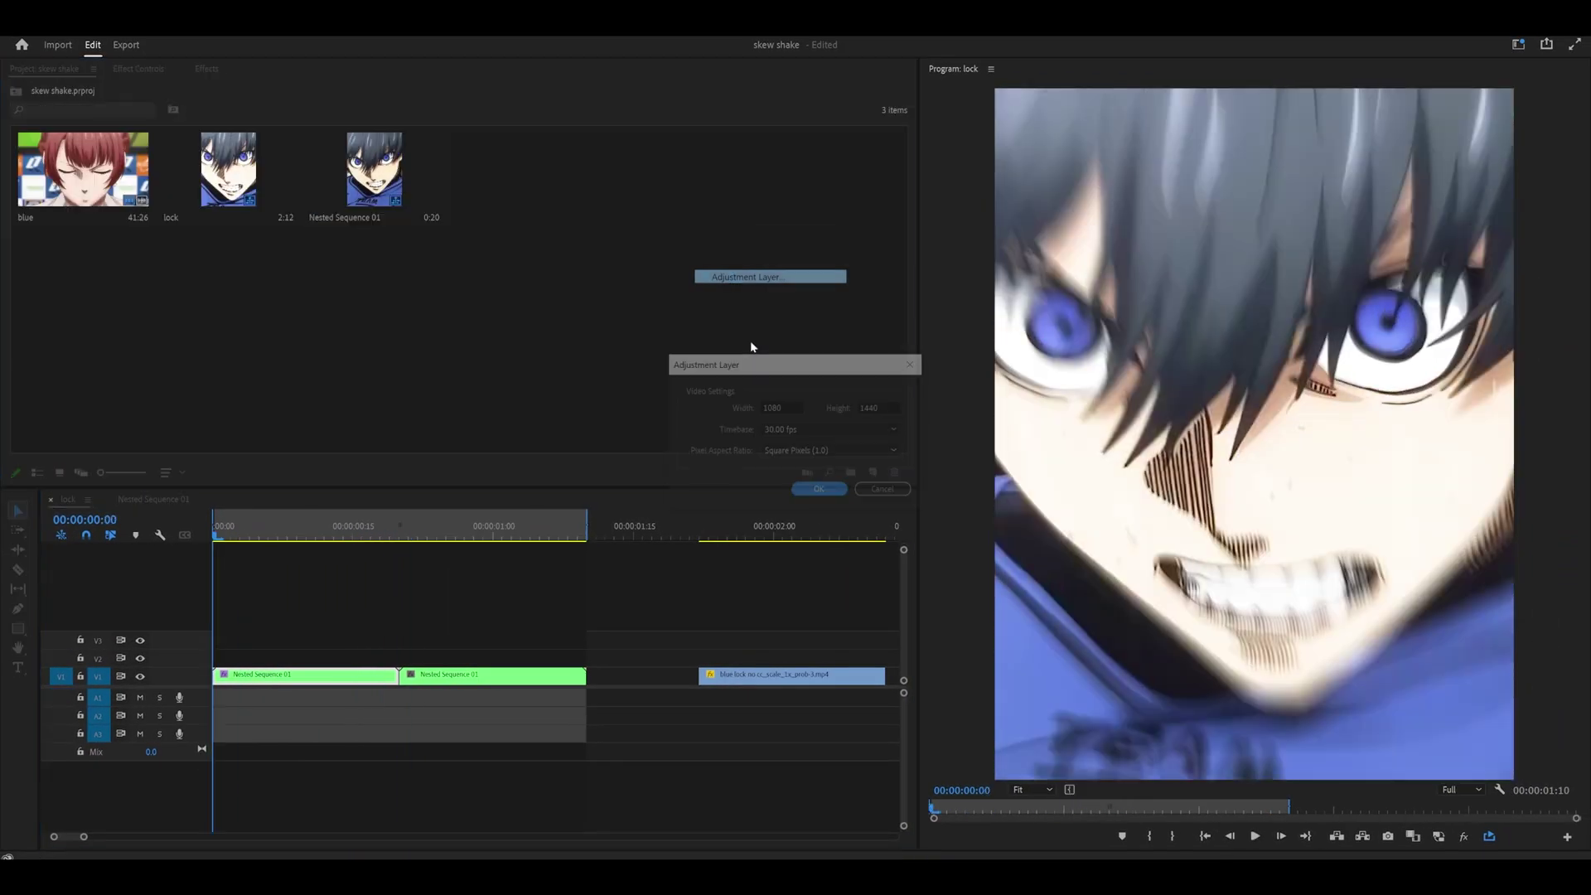
pyautogui.click(821, 490)
pyautogui.moveTo(464, 535); pyautogui.dragTo(584, 654)
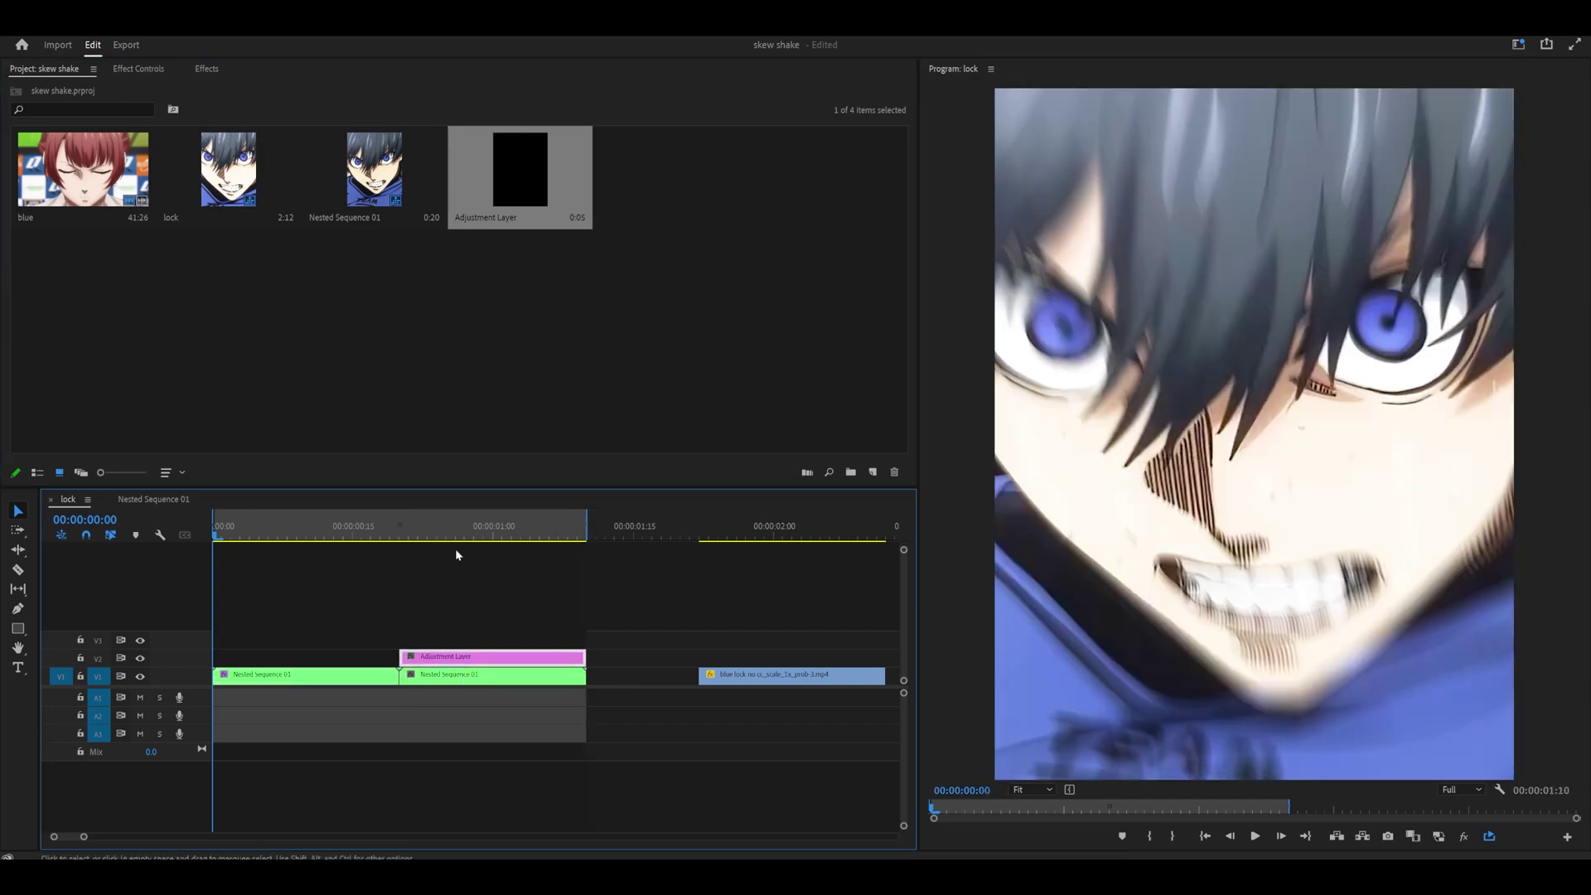
pyautogui.click(400, 531)
# Select the Skew Shake 2 preset and play back the shake from near the sequence start.
pyautogui.click(155, 70)
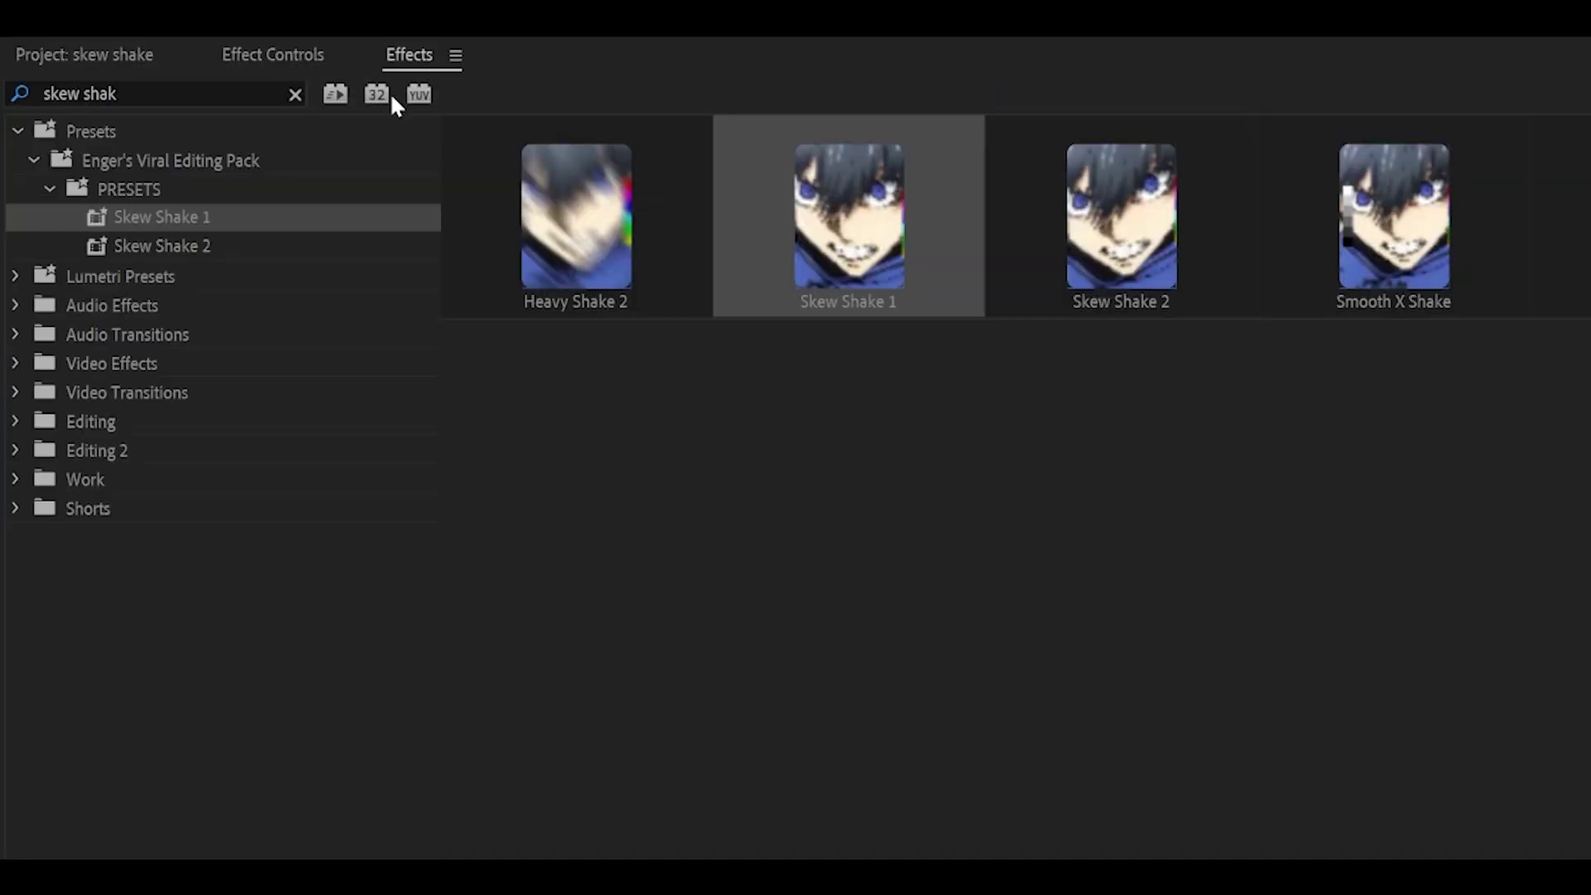
pyautogui.click(171, 246)
pyautogui.click(121, 540)
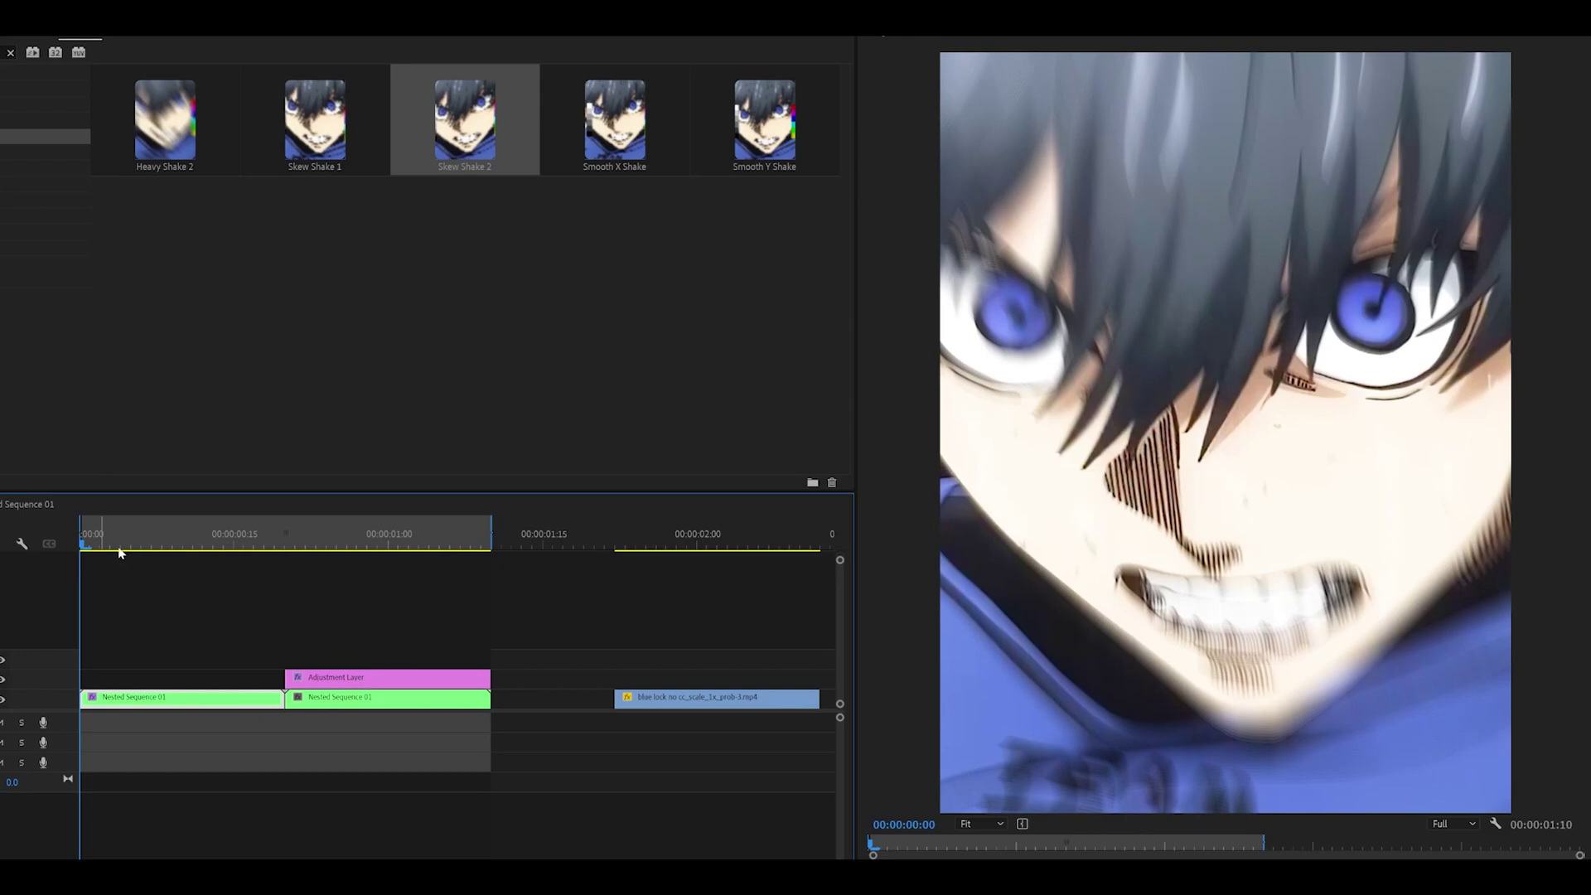
pyautogui.press('space')
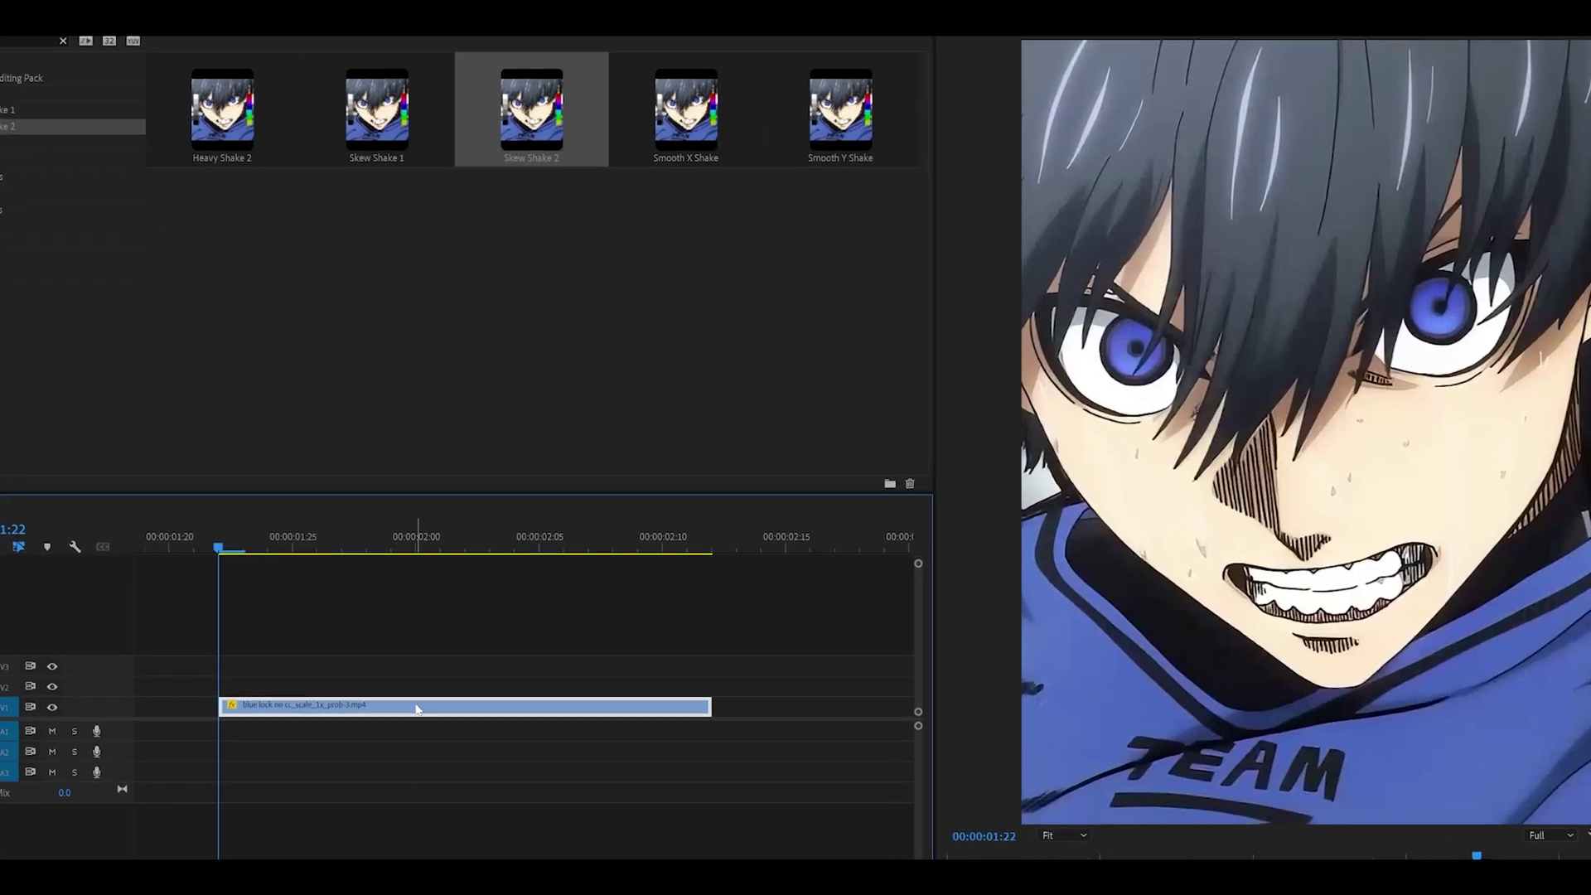
# Nest the blue lock clip into its own sequence, Nested Sequence 03.
pyautogui.rightClick(416, 710)
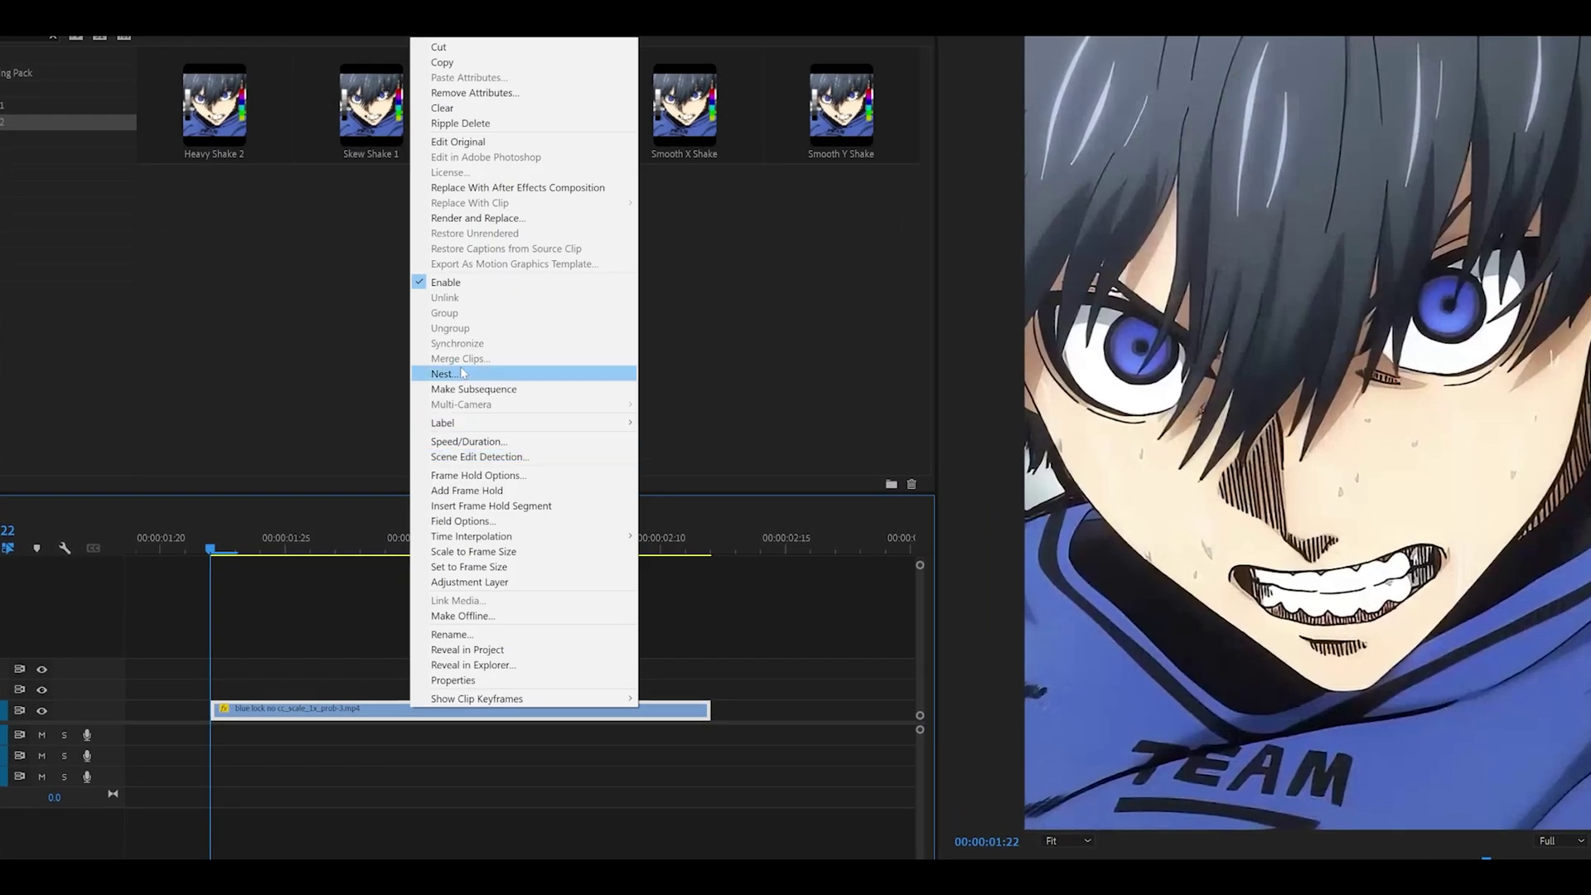
pyautogui.click(452, 372)
pyautogui.click(749, 457)
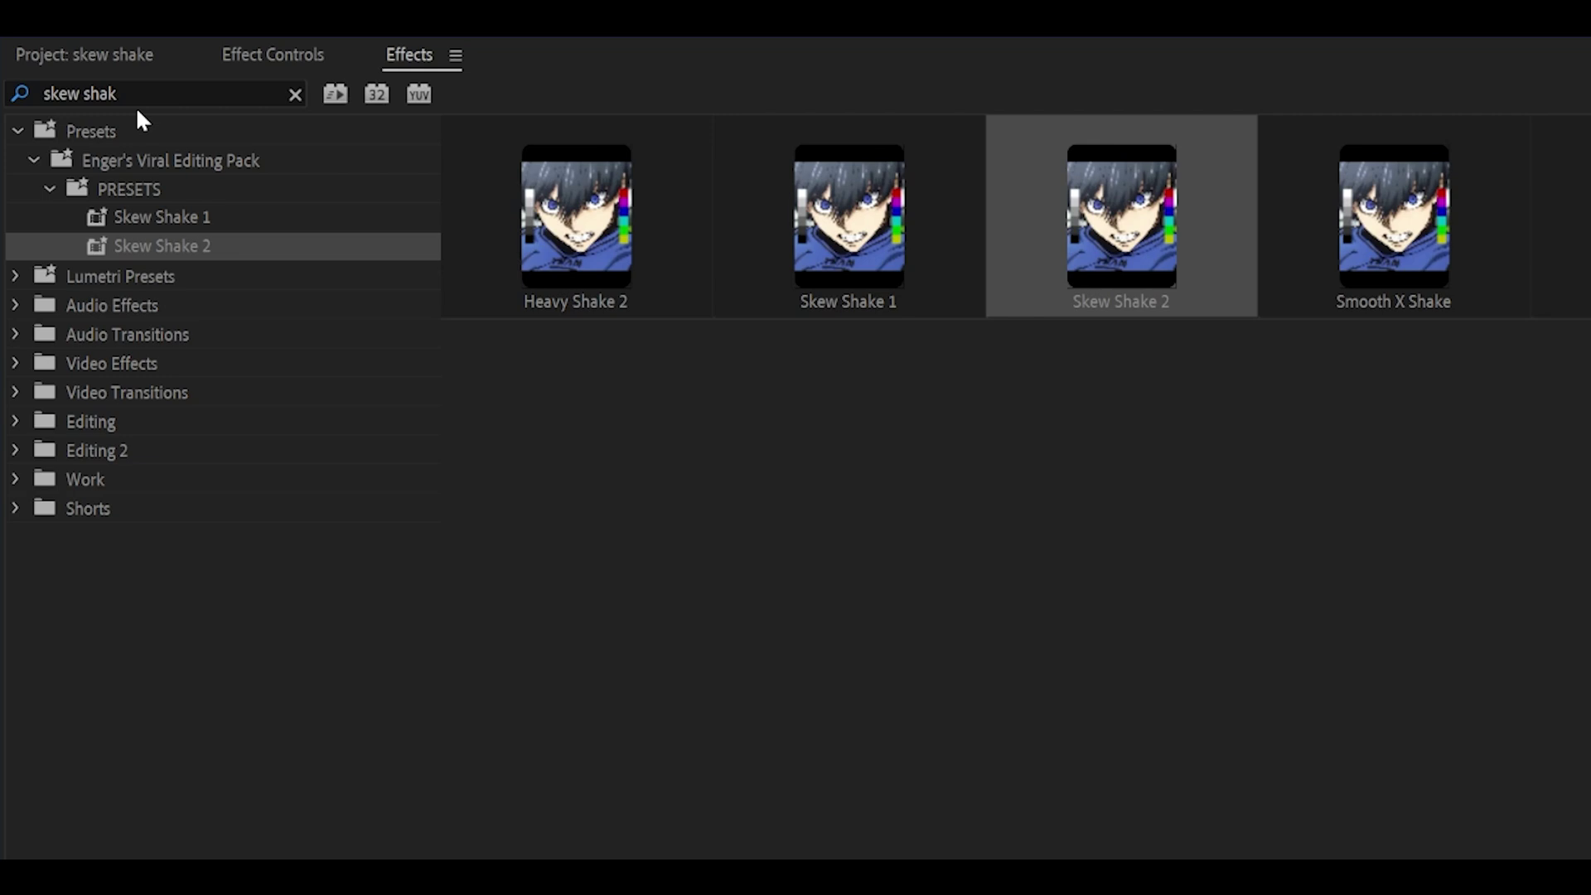
# Apply the Distort > Transform effect to the nested clip.
pyautogui.click(124, 96)
pyautogui.hotkey('ctrl', 'a')
pyautogui.write('transform')
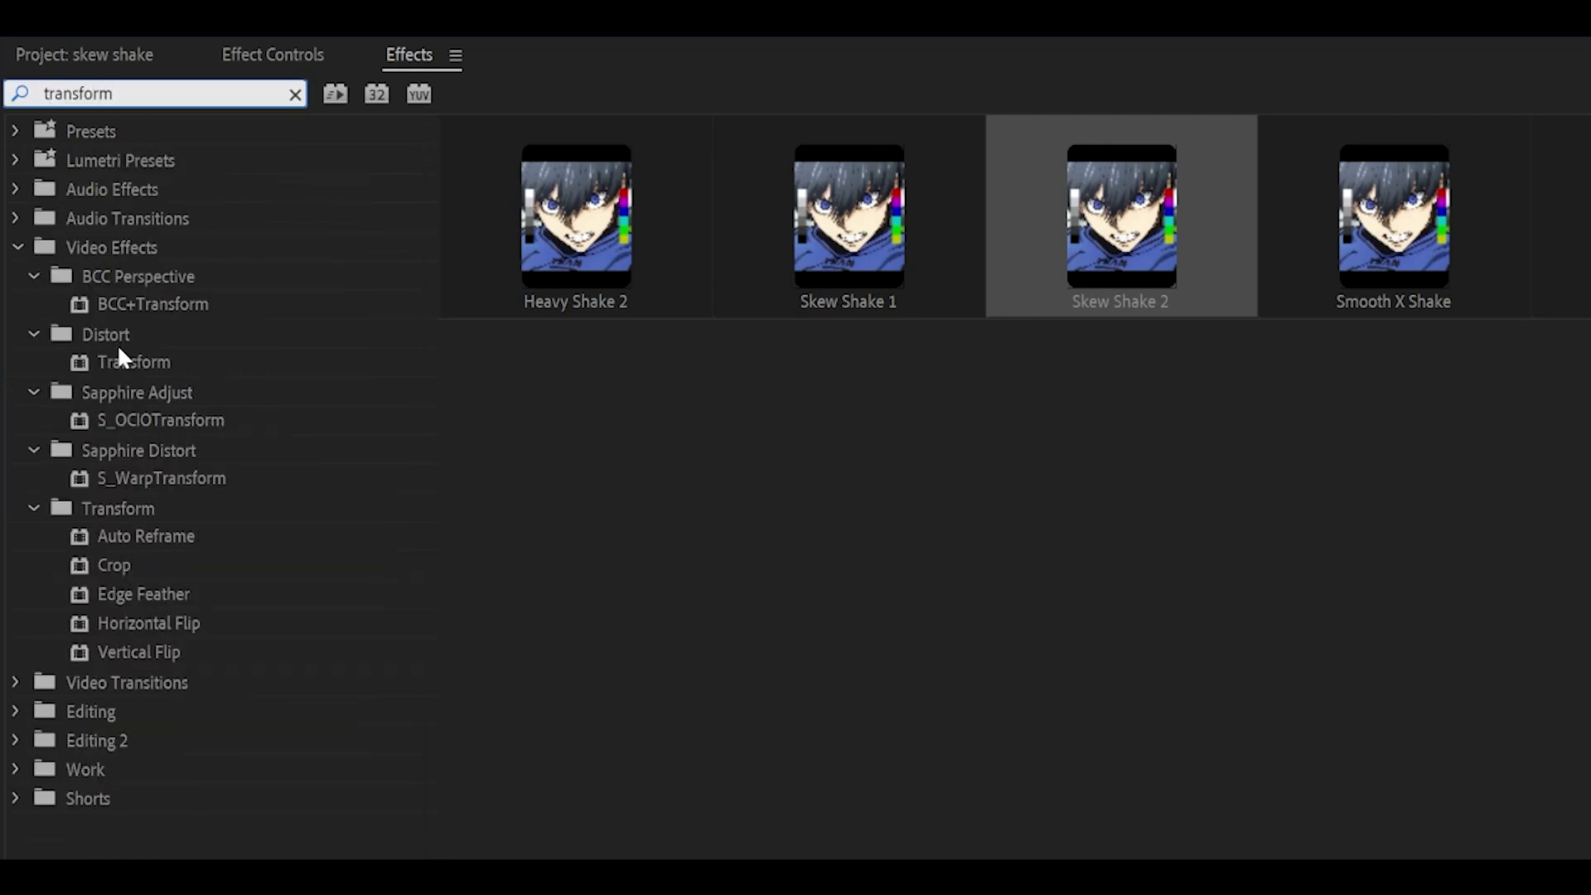
pyautogui.moveTo(120, 357); pyautogui.dragTo(248, 414)
# Keyframe Transform Scale from 125 at 01:22 down to 100 at 02:11.
pyautogui.click(141, 67)
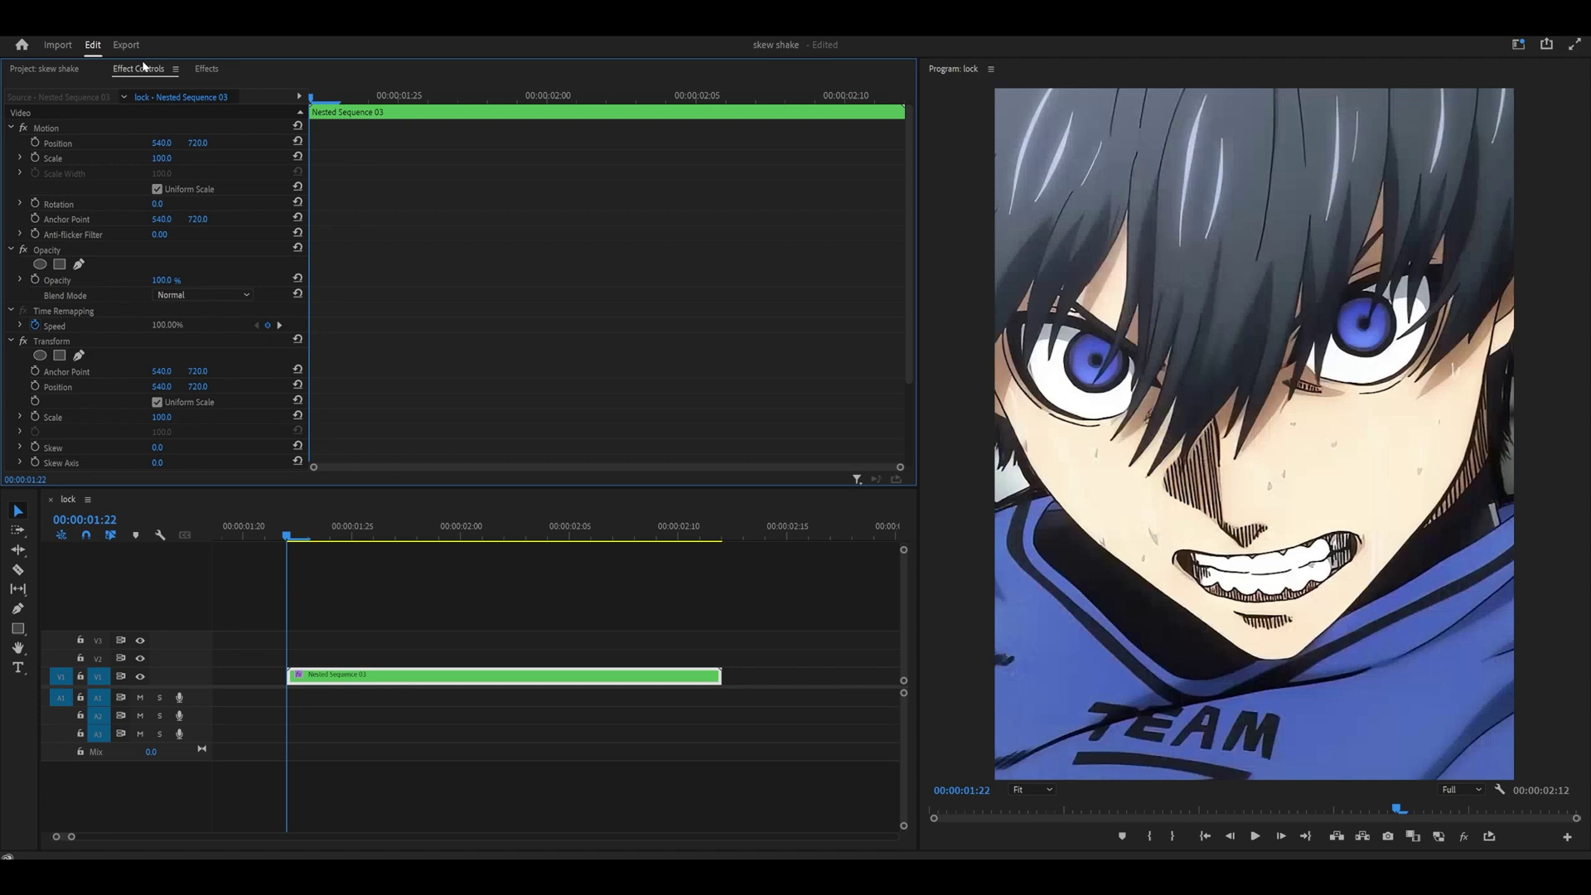
pyautogui.scroll(-5, 416, 225)
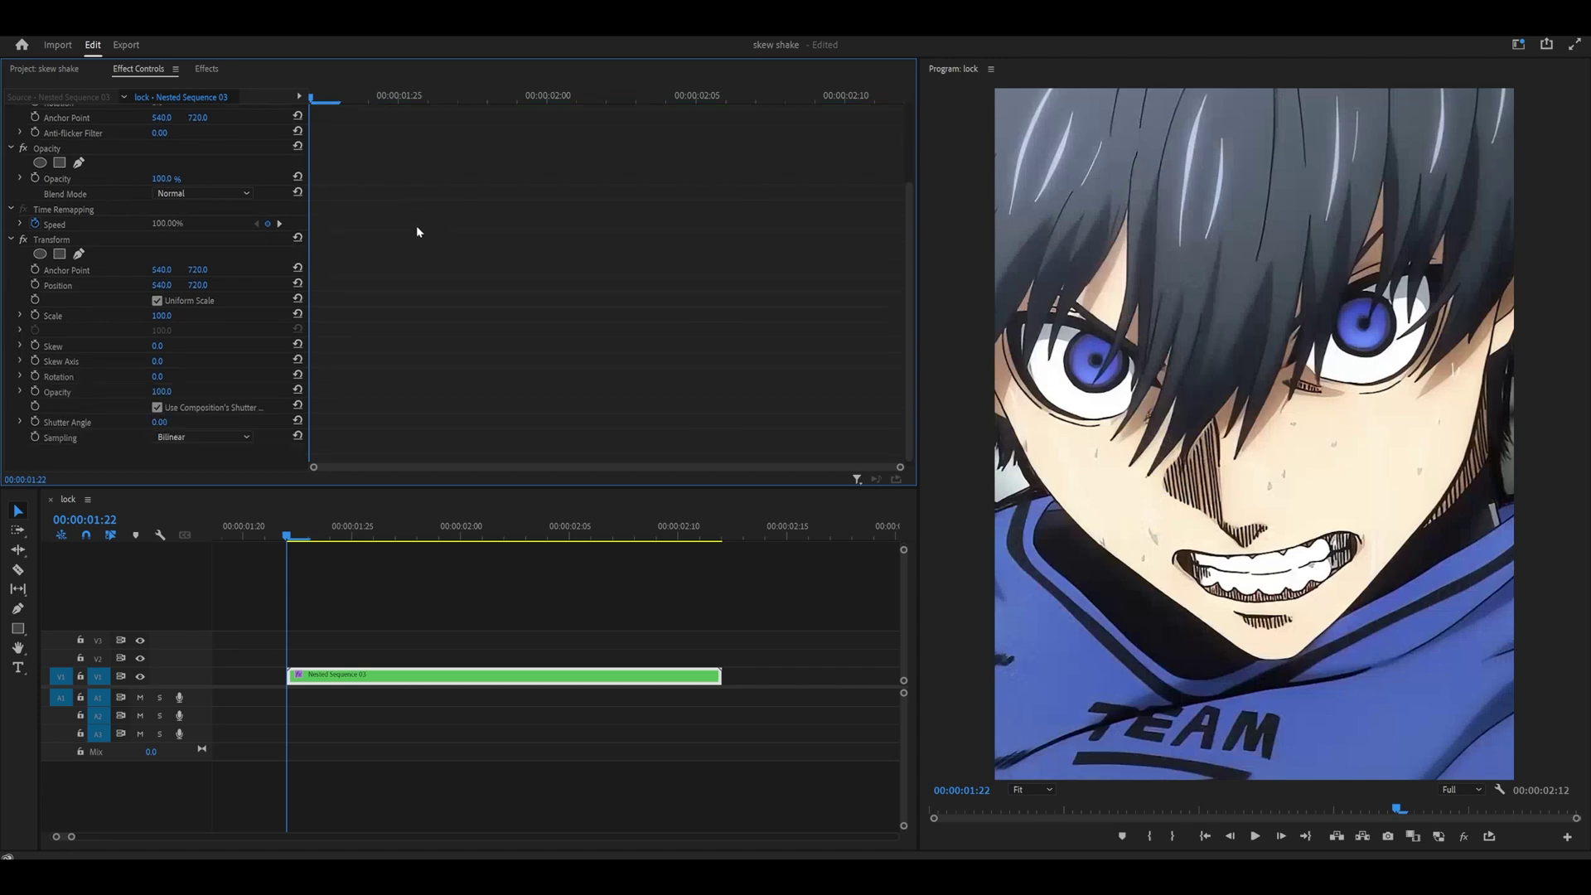
pyautogui.click(35, 310)
pyautogui.click(161, 310)
pyautogui.write('125')
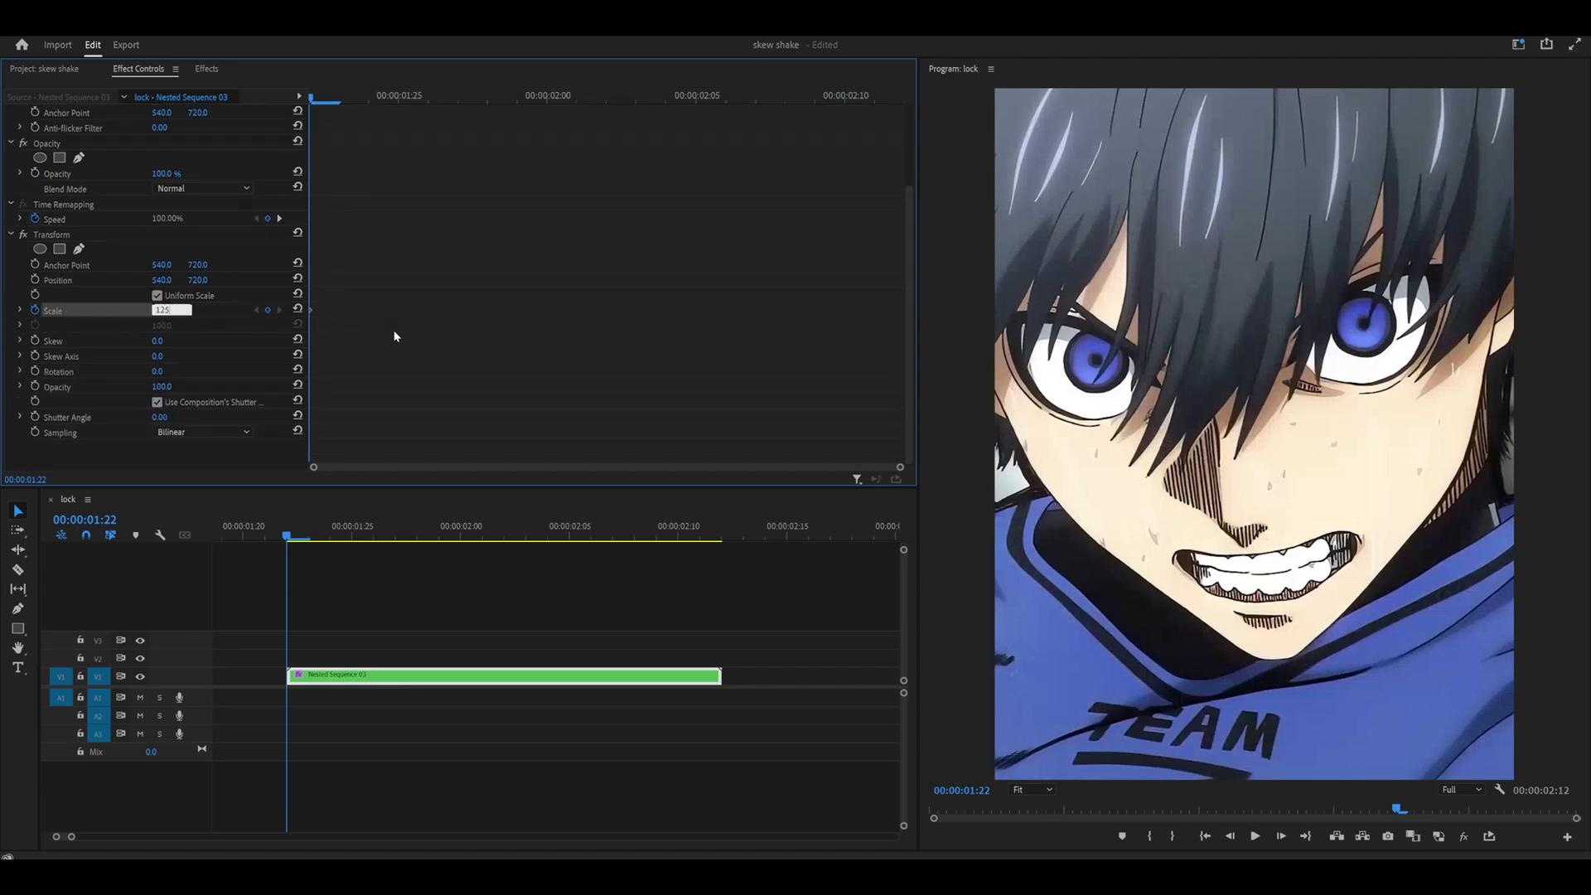
pyautogui.press('Return')
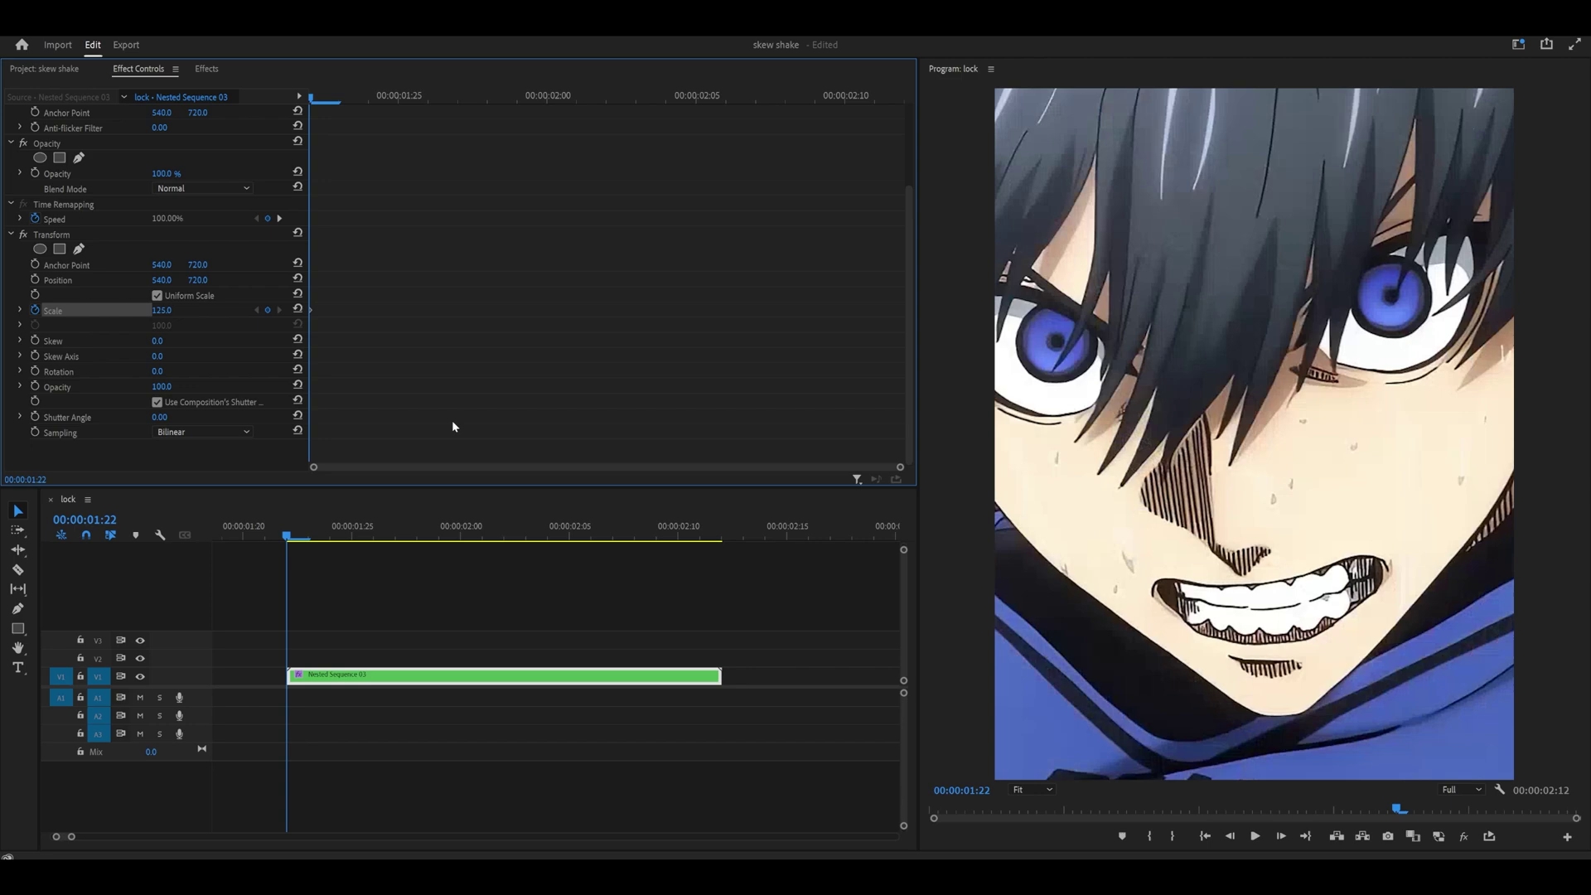
pyautogui.click(699, 536)
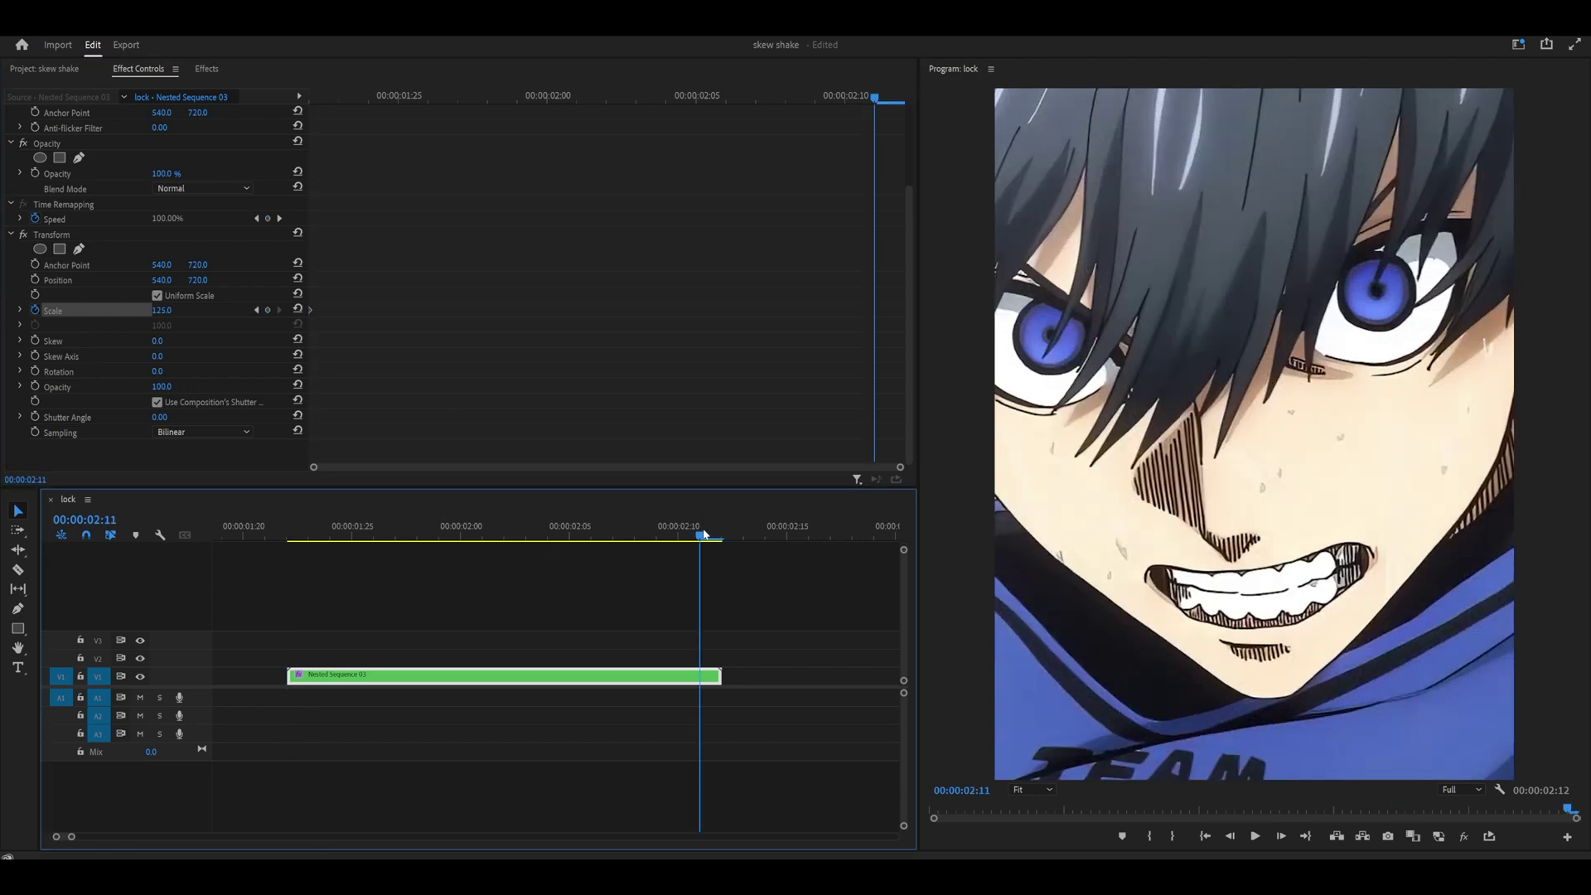
pyautogui.click(298, 309)
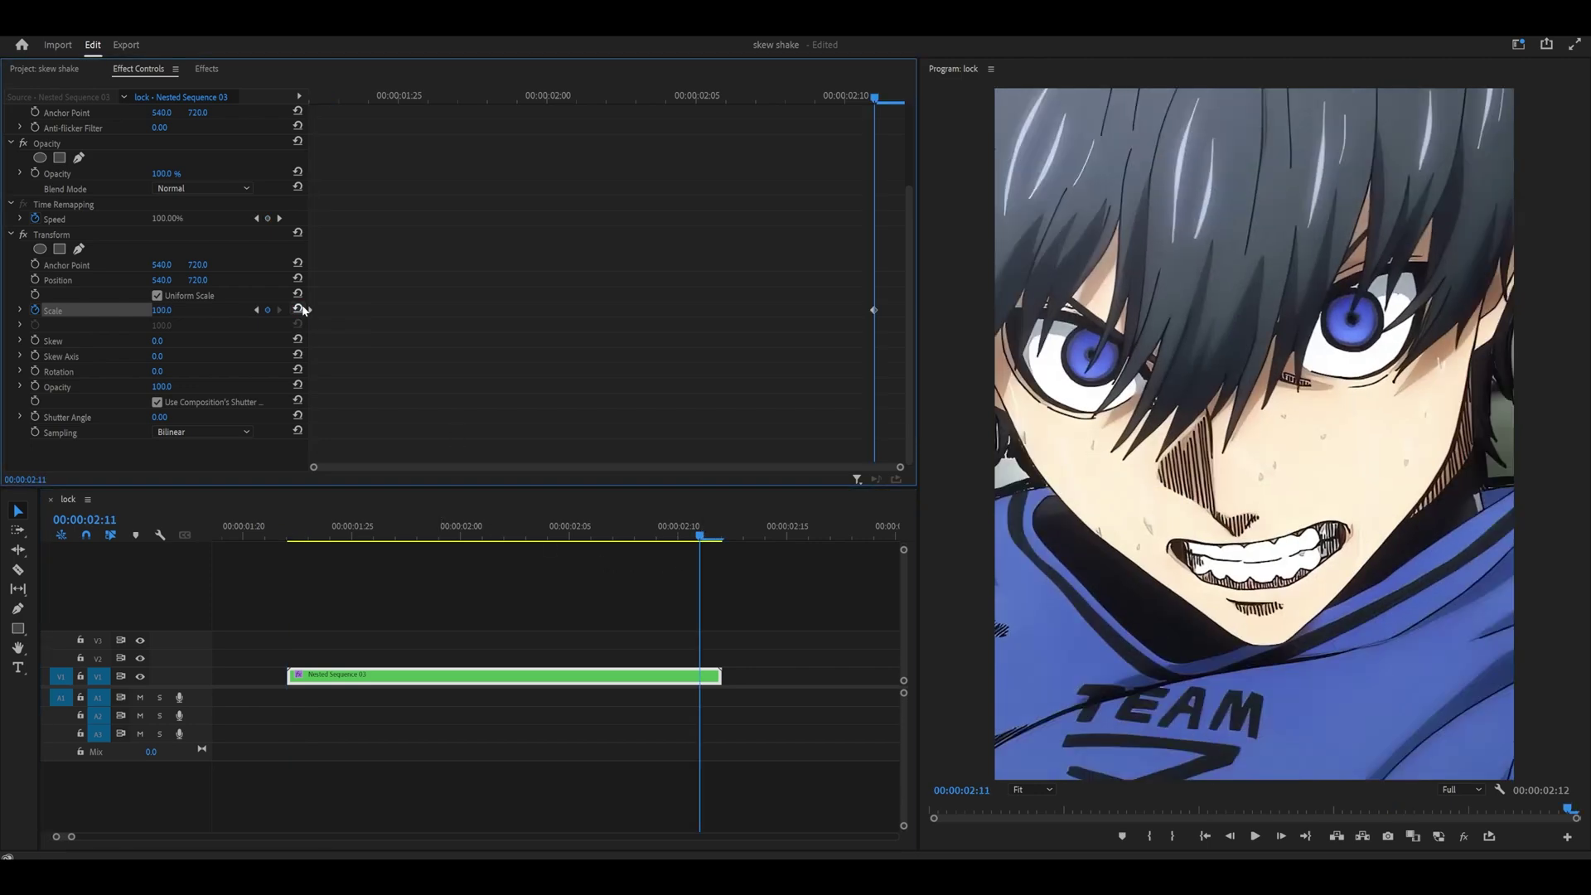
# Ease the Scale animation by reshaping the end keyframe's velocity curve with its Bezier handle.
pyautogui.click(20, 310)
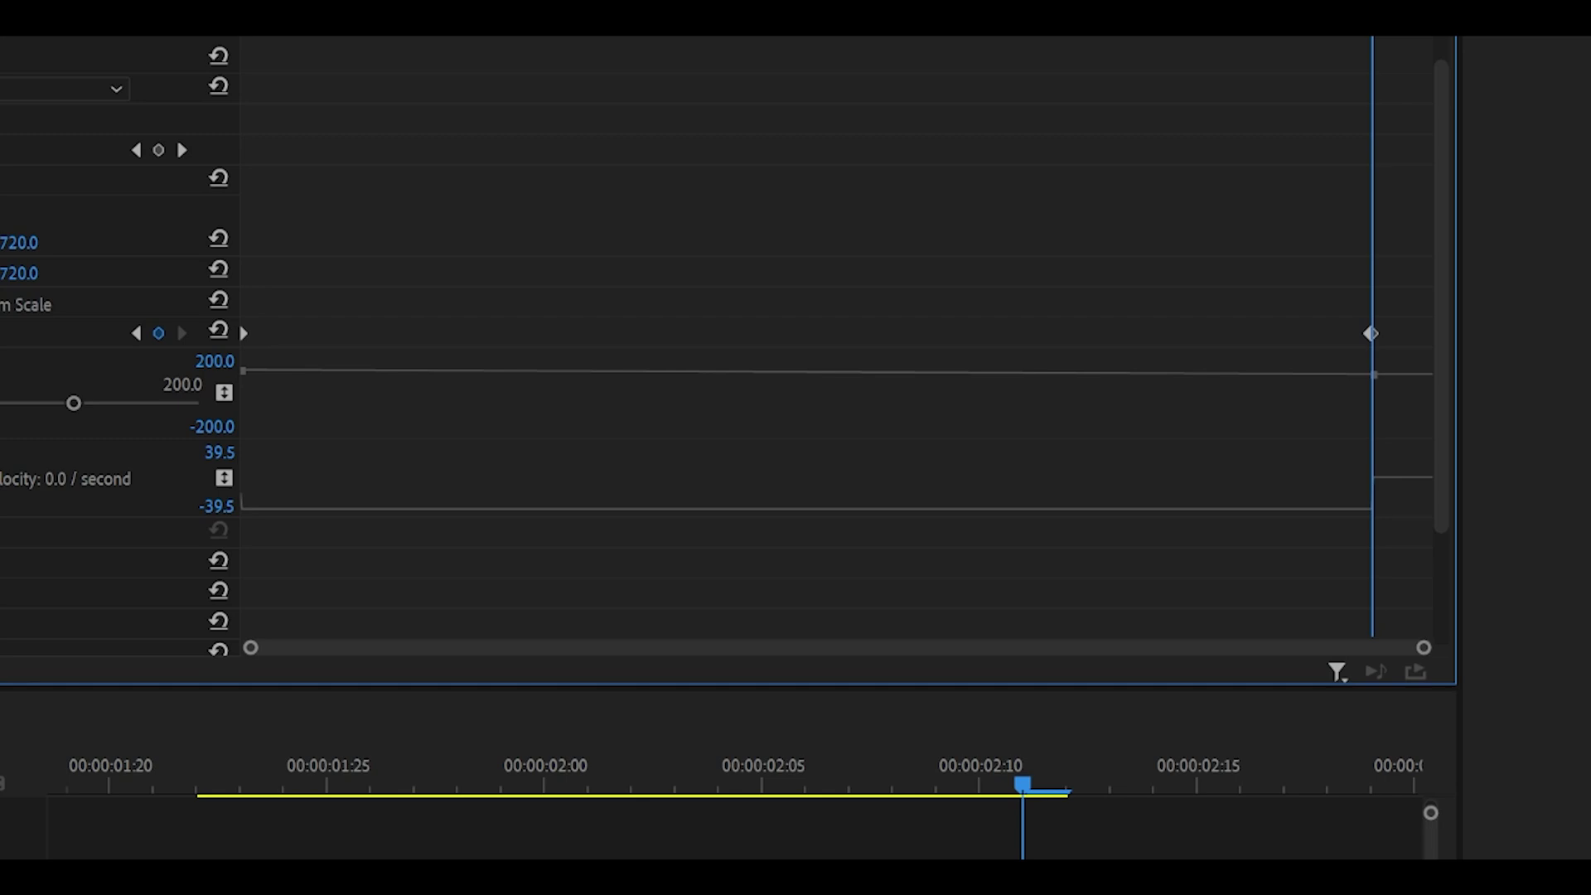
pyautogui.click(665, 97)
pyautogui.click(1372, 335)
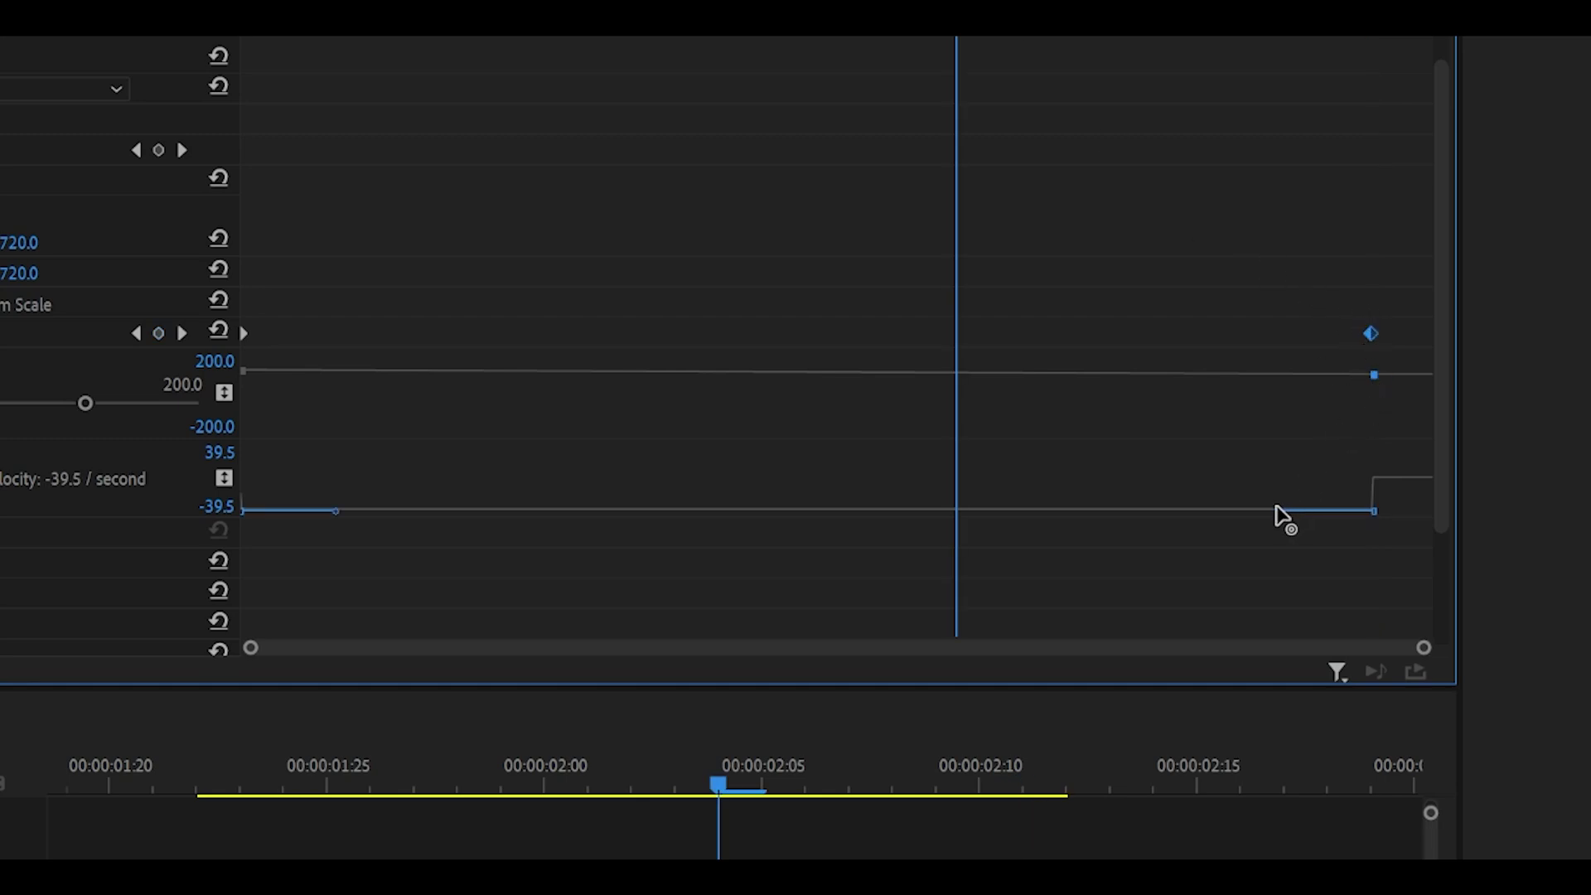
pyautogui.moveTo(1280, 512); pyautogui.dragTo(627, 473)
pyautogui.click(684, 225)
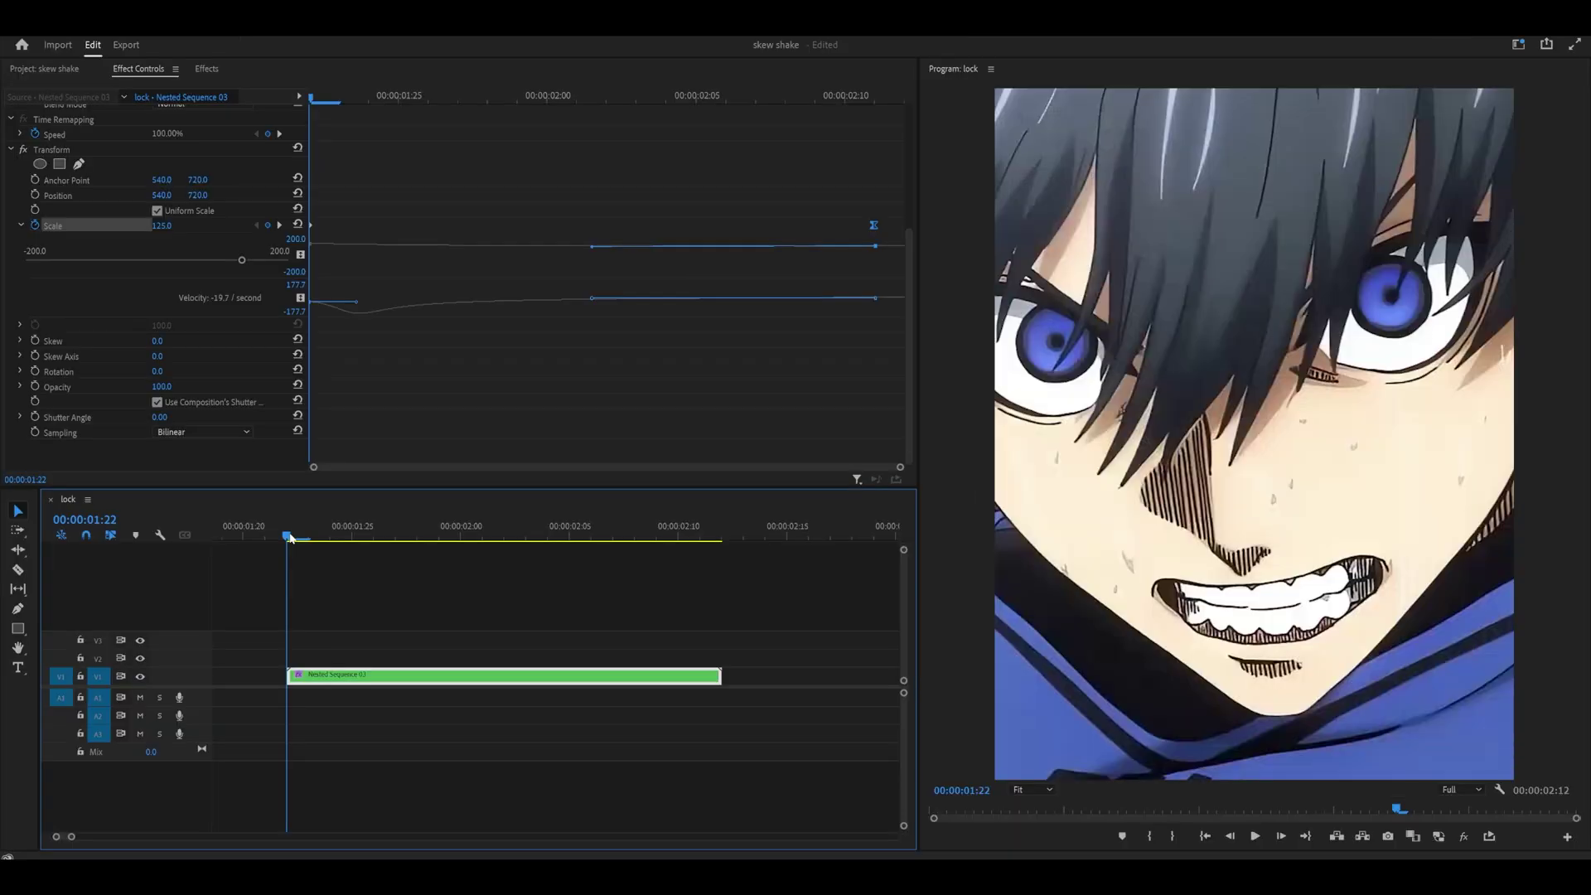
# Play back the eased scale animation, then return to 01:22 with keyframes deselected.
pyautogui.press('space')
pyautogui.click(290, 537)
pyautogui.press('space')
pyautogui.click(290, 537)
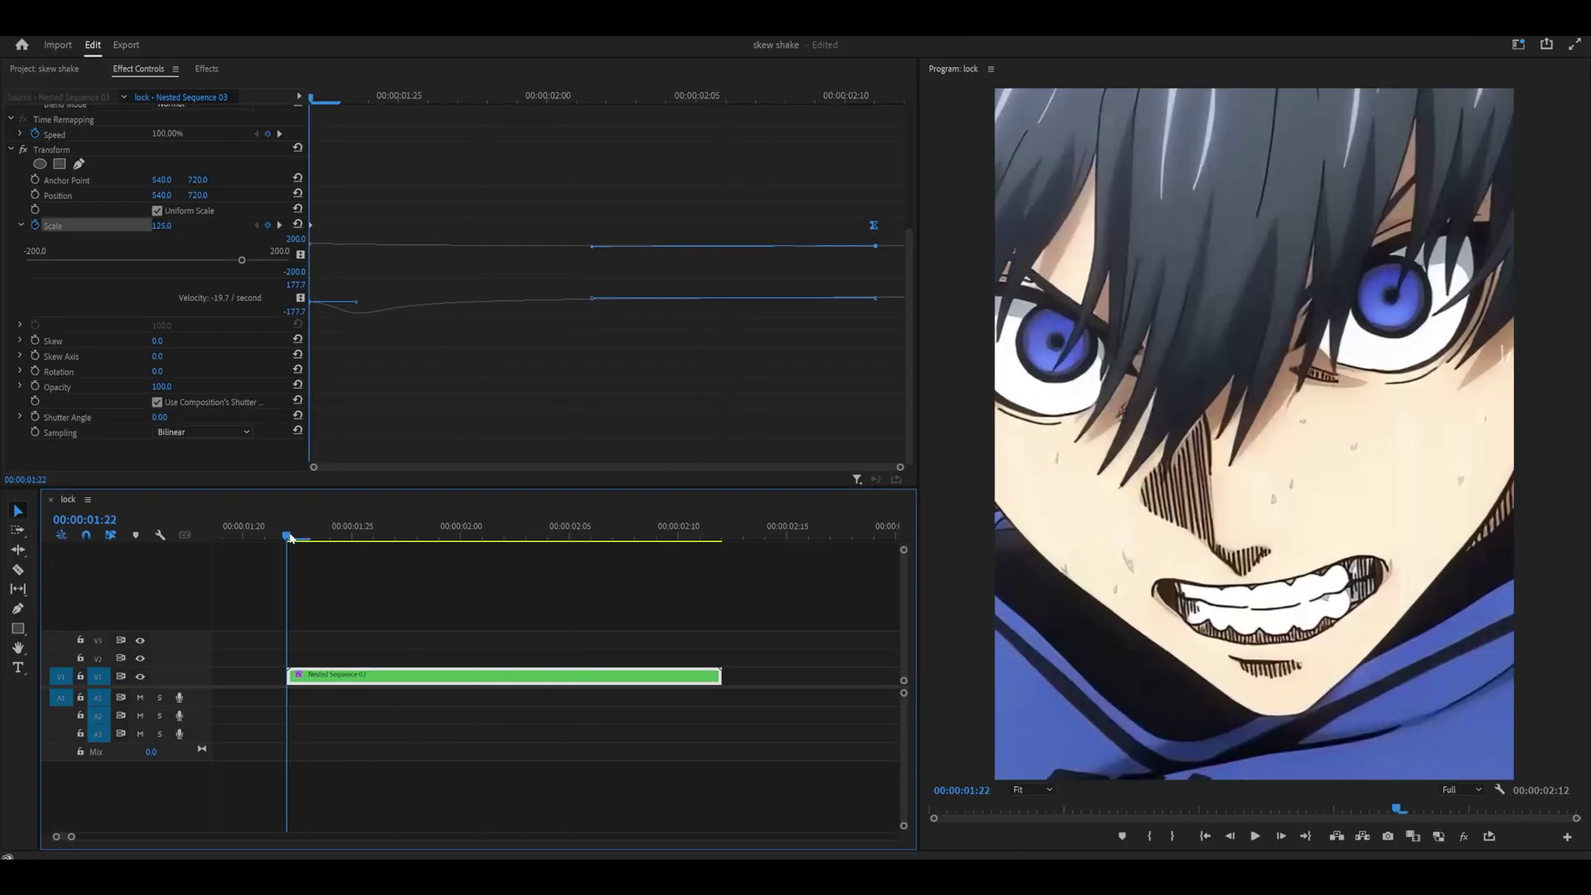
pyautogui.click(424, 395)
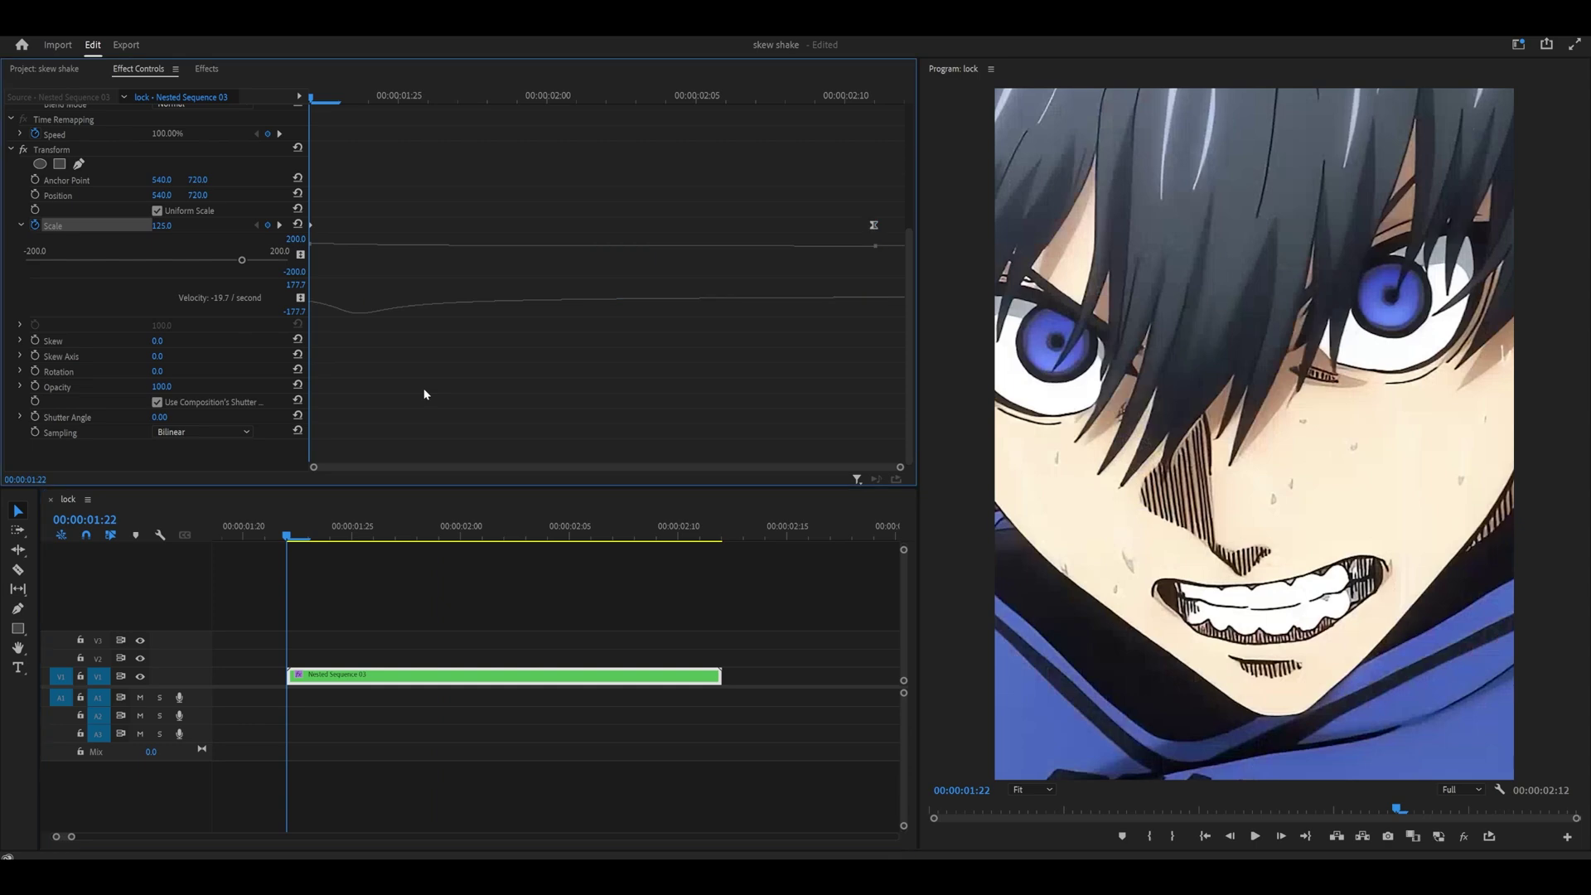
# Keyframe Transform Skew from 8 at 01:22 down to 0 at 02:11.
pyautogui.click(36, 340)
pyautogui.click(169, 343)
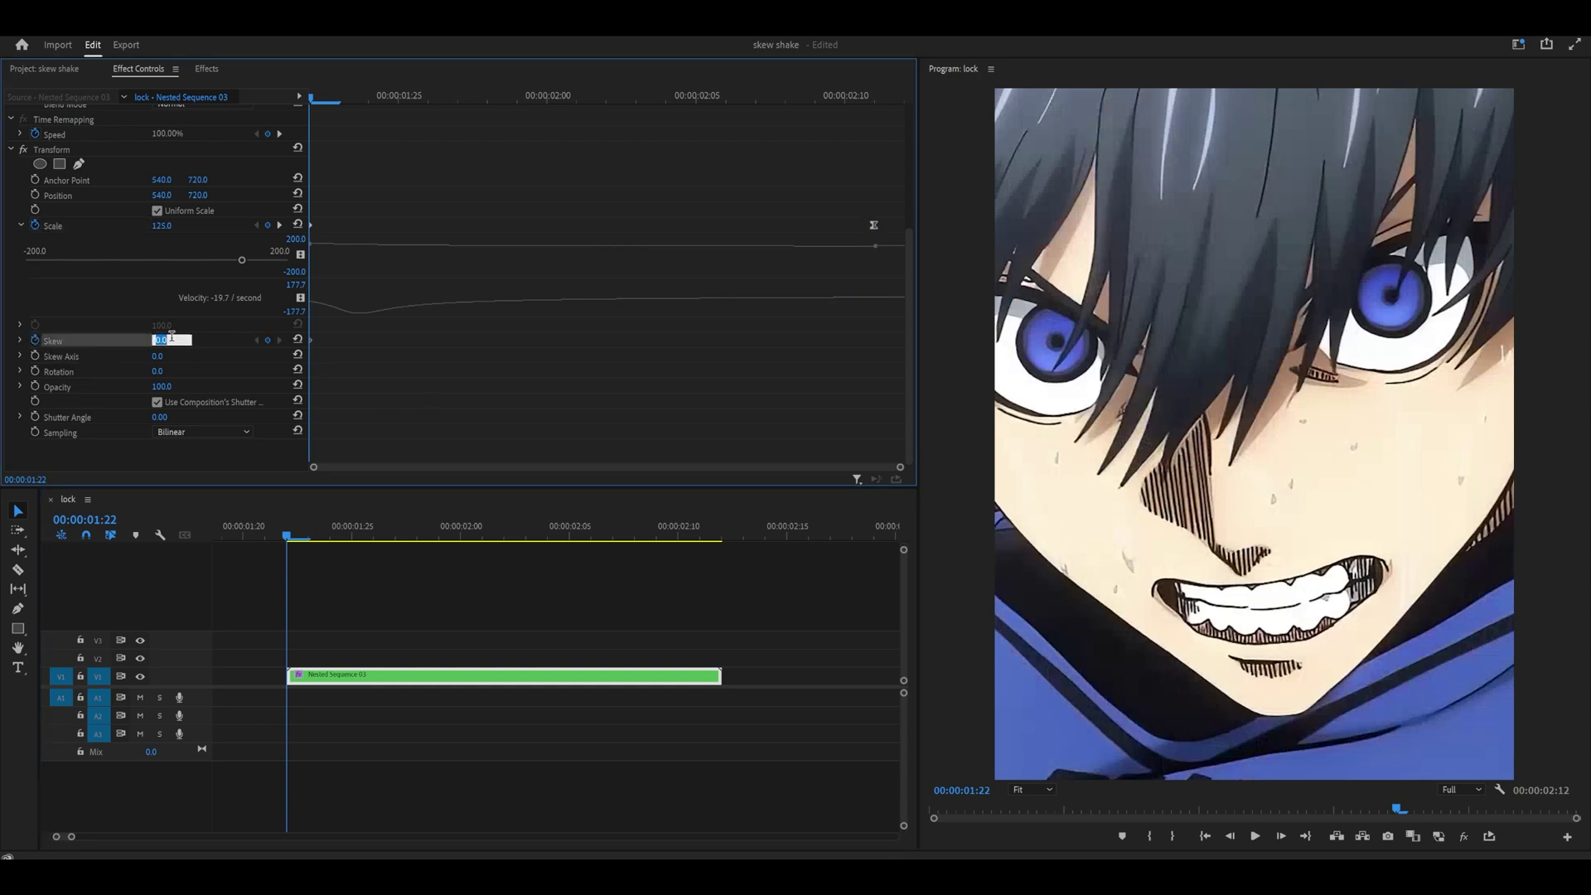
pyautogui.write('8')
pyautogui.press('Return')
pyautogui.click(705, 536)
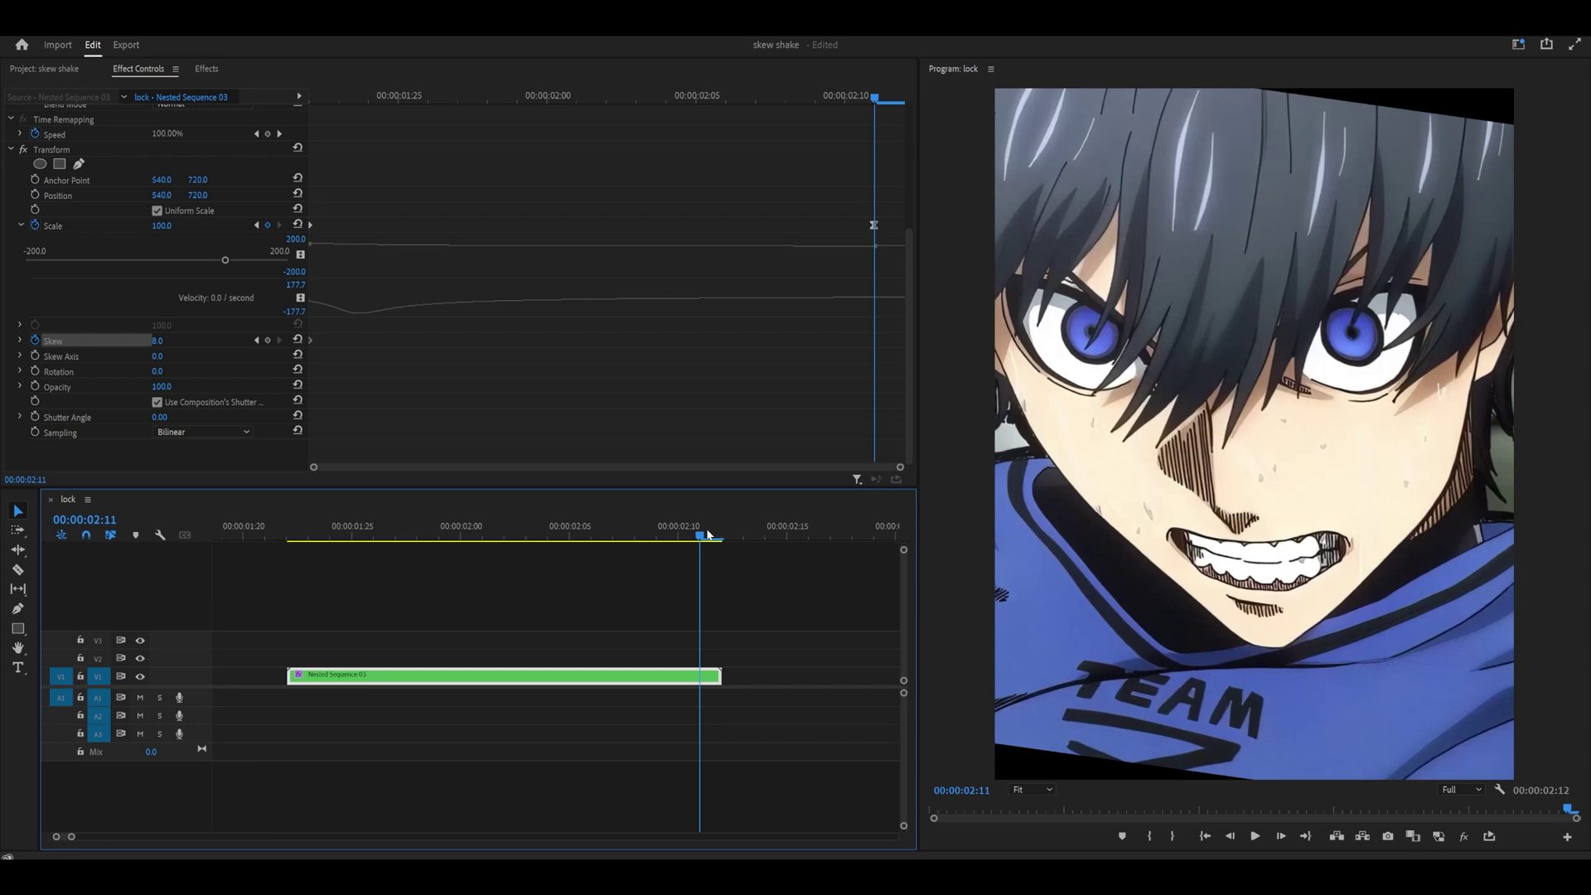
pyautogui.click(166, 341)
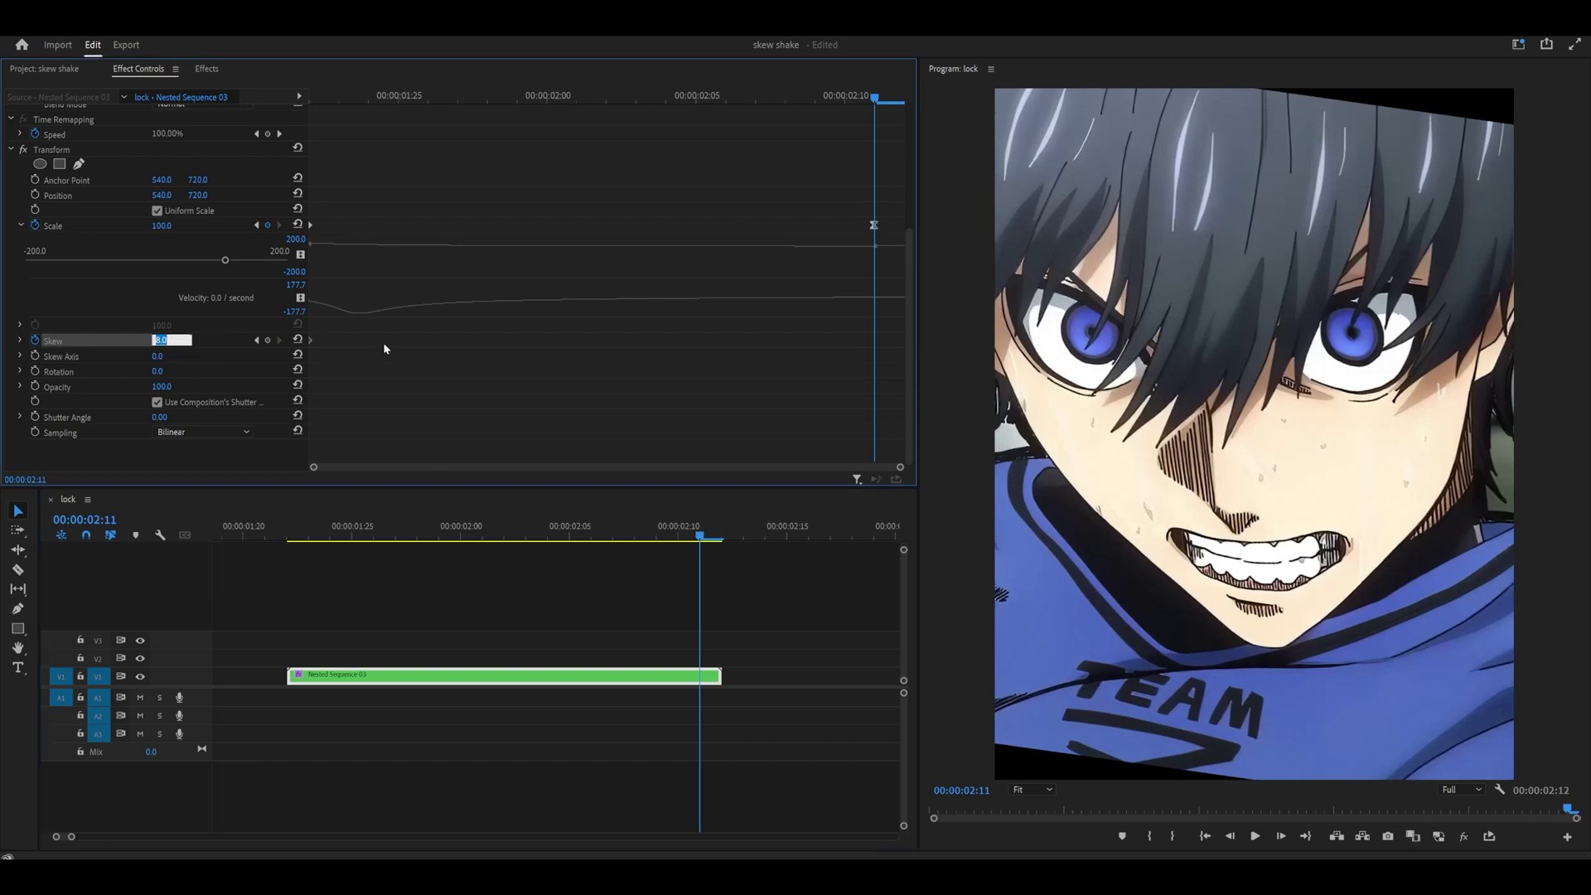
pyautogui.write('0')
pyautogui.press('Return')
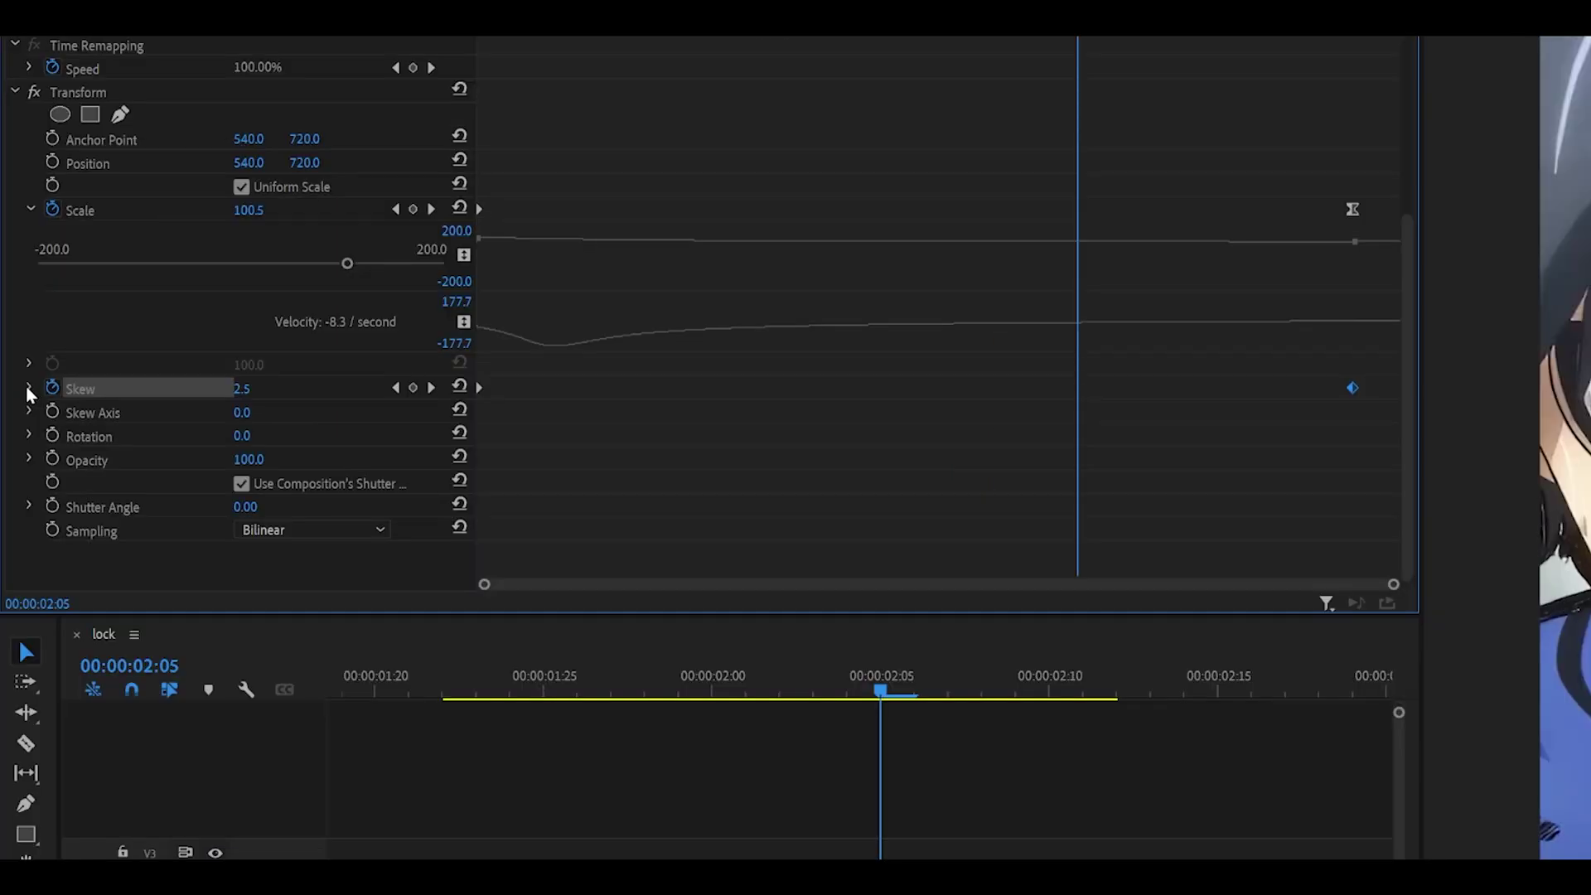
# Ease the Skew curve into its end keyframe, matching the Scale easing.
pyautogui.click(29, 389)
pyautogui.moveTo(1276, 530); pyautogui.dragTo(740, 507)
pyautogui.click(1147, 554)
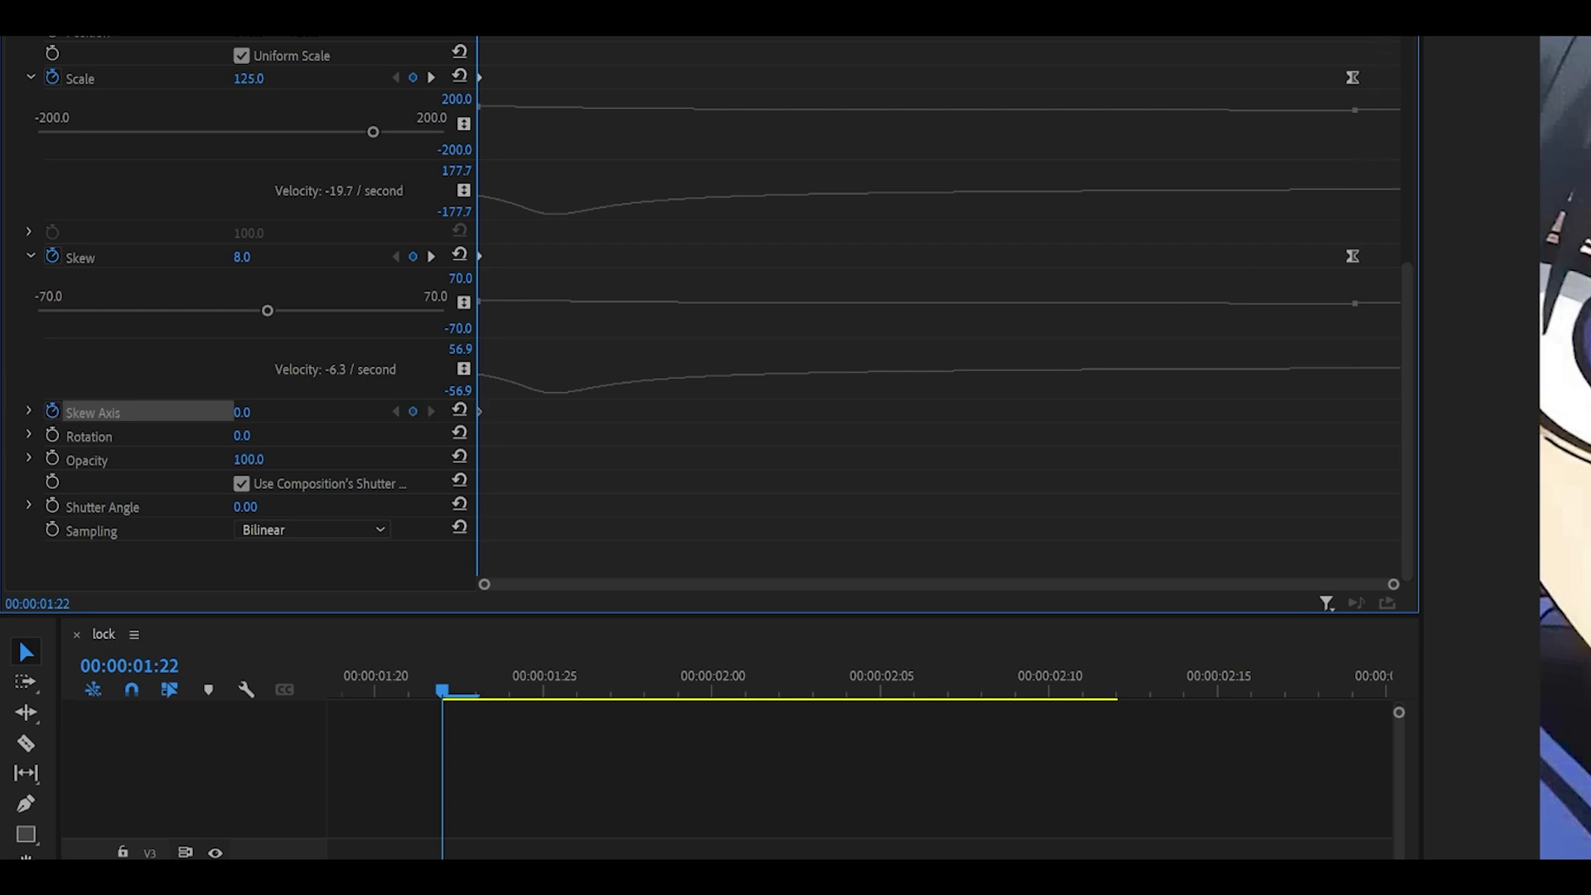
# Set Skew Axis to 180° at the 02:11 keyframe.
pyautogui.press('Down')
pyautogui.click(248, 413)
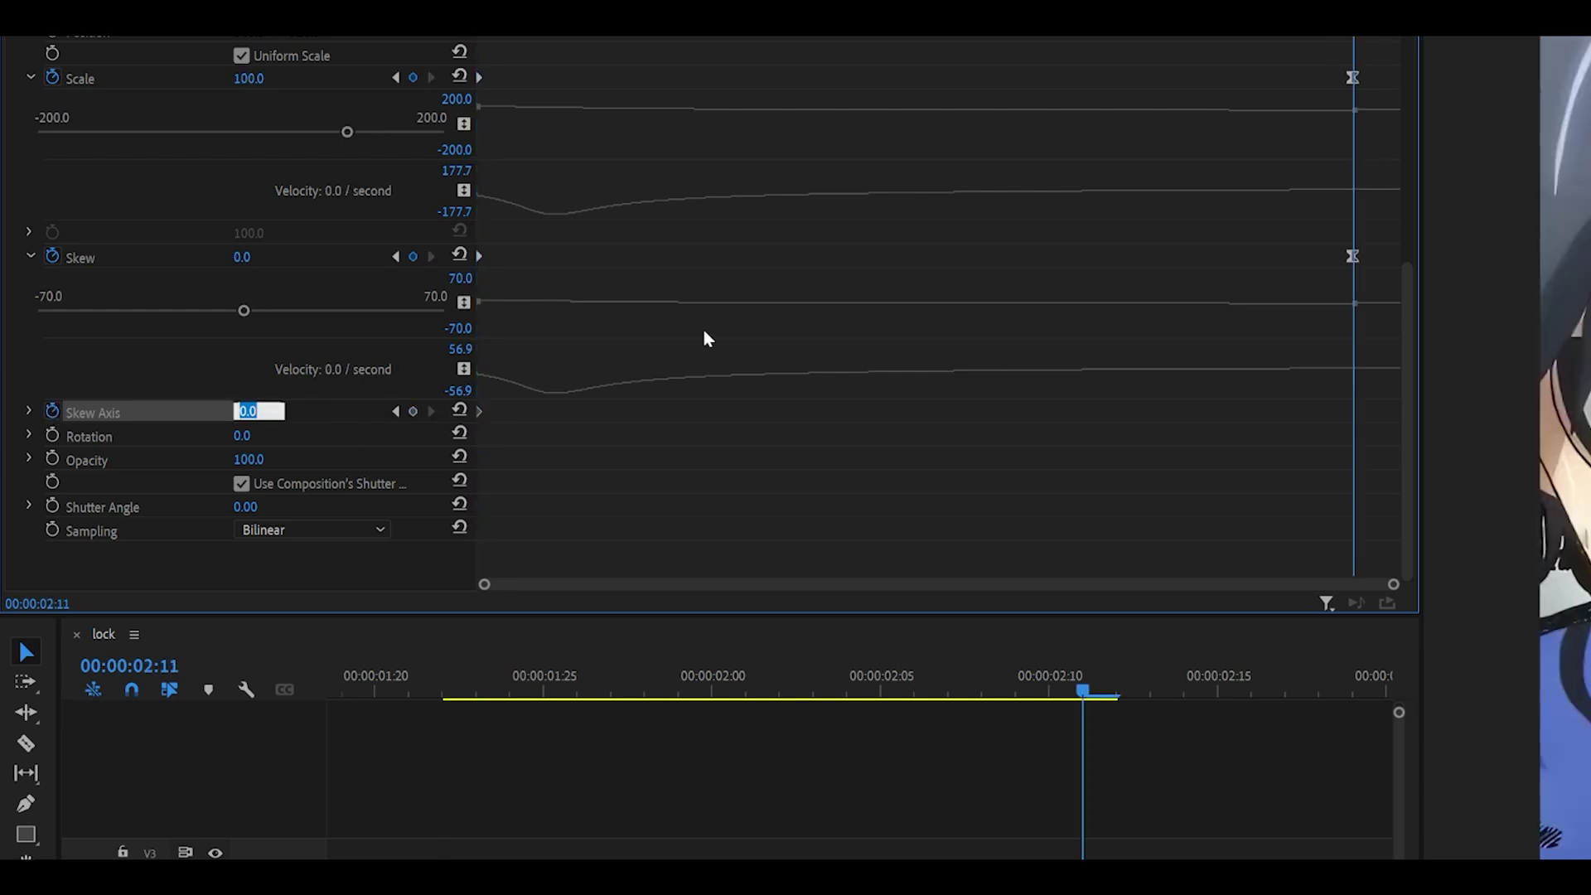
pyautogui.write('180')
pyautogui.press('Return')
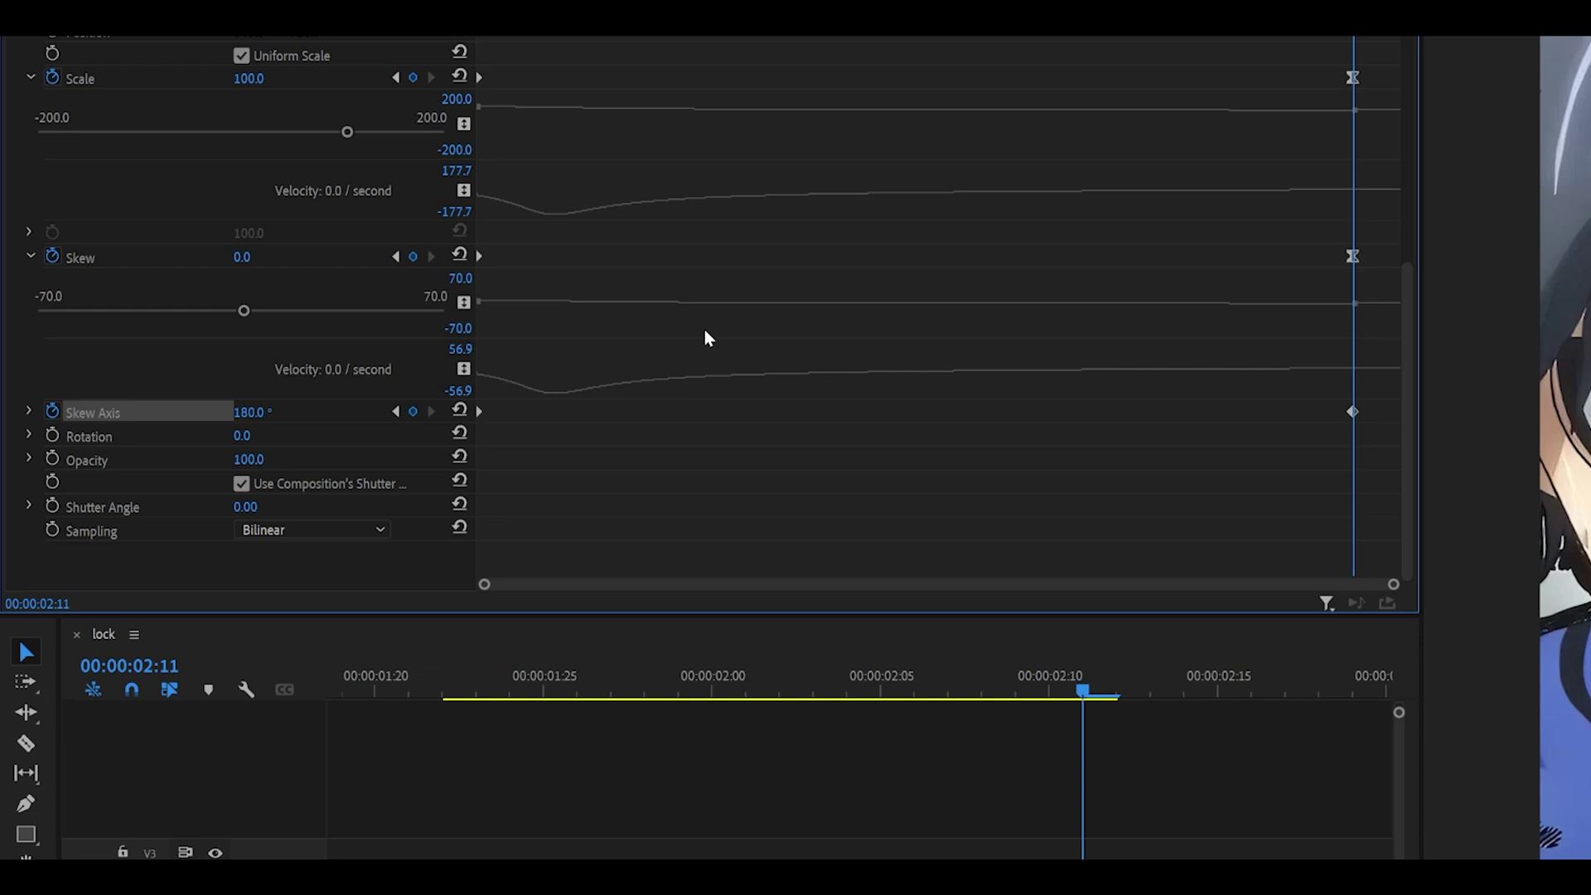
# Ease the Skew Axis curve into its 180° keyframe and play the clip to preview.
pyautogui.click(29, 411)
pyautogui.hotkey('shift', 'Left')
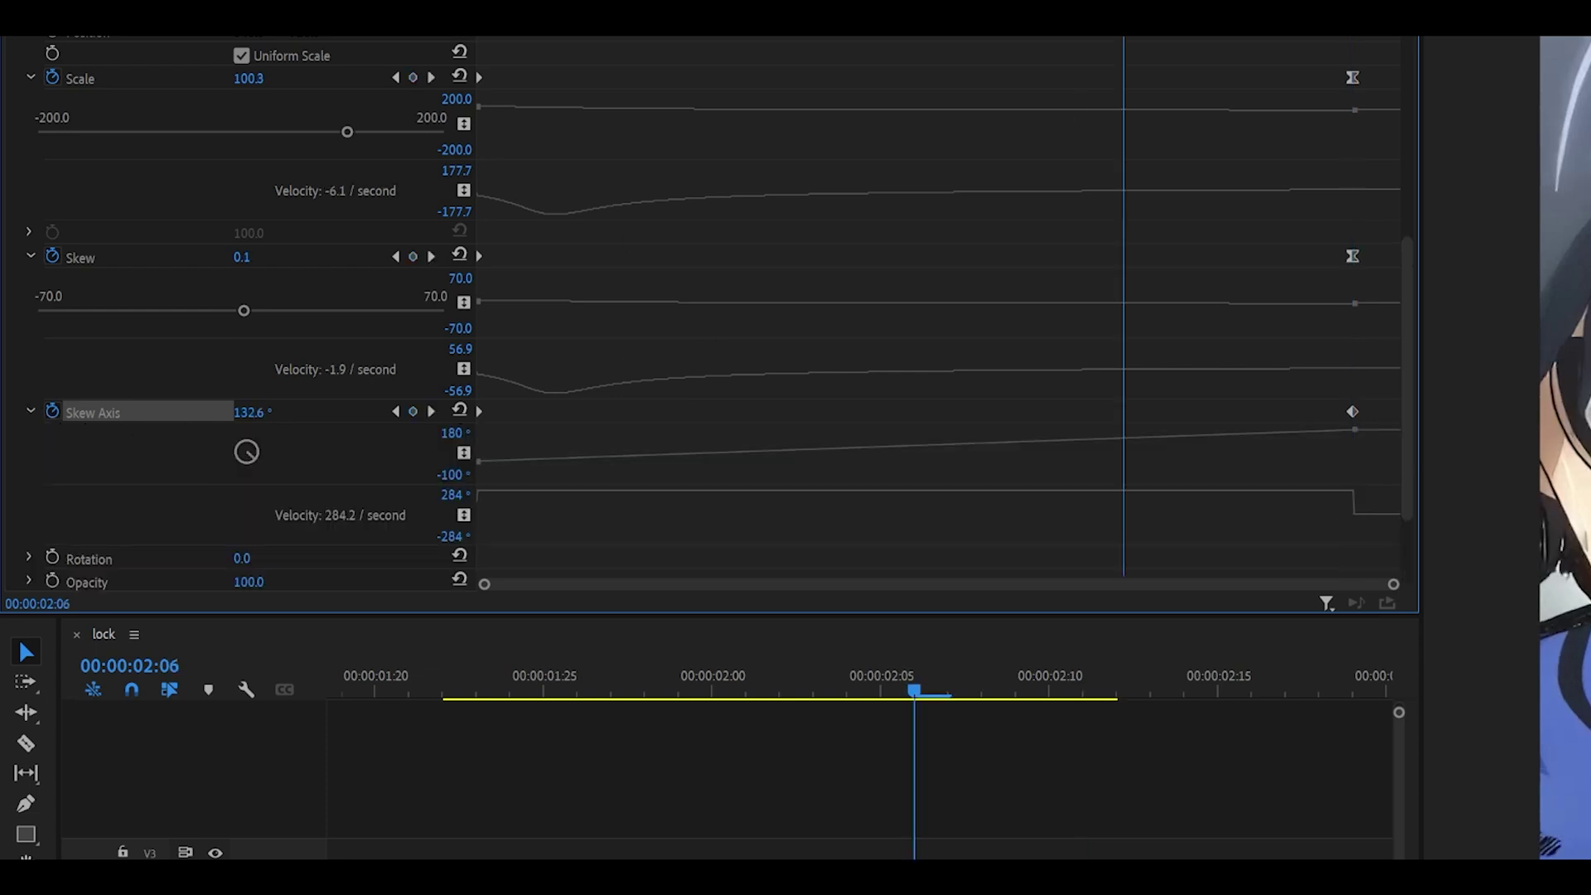
pyautogui.scroll(-2, 1351, 307)
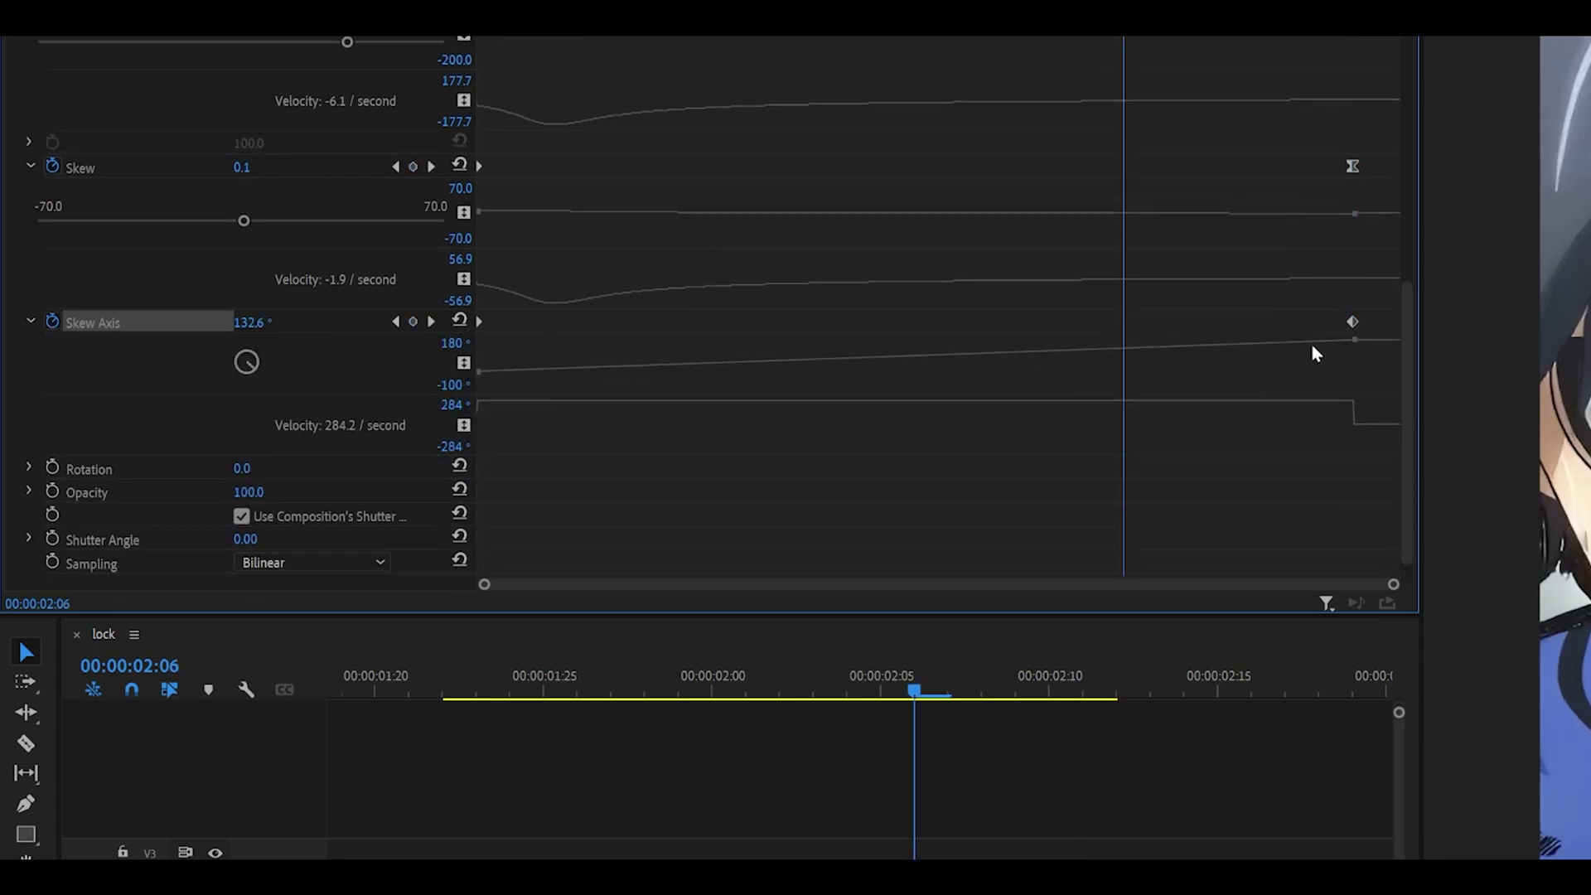
pyautogui.moveTo(1284, 403); pyautogui.dragTo(729, 432)
pyautogui.click(839, 487)
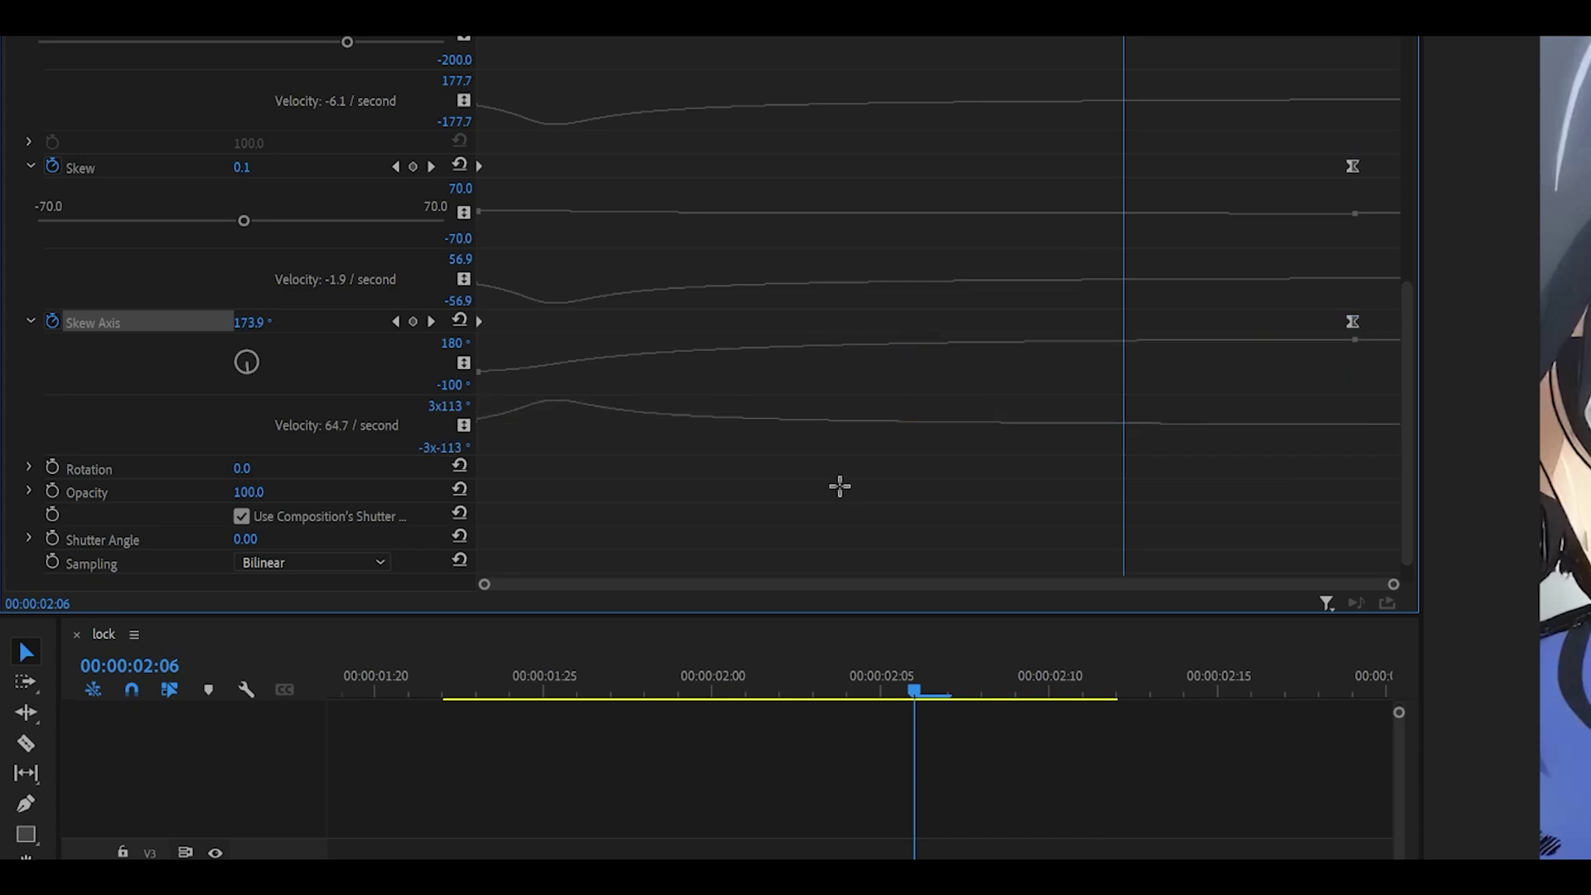
pyautogui.press('space')
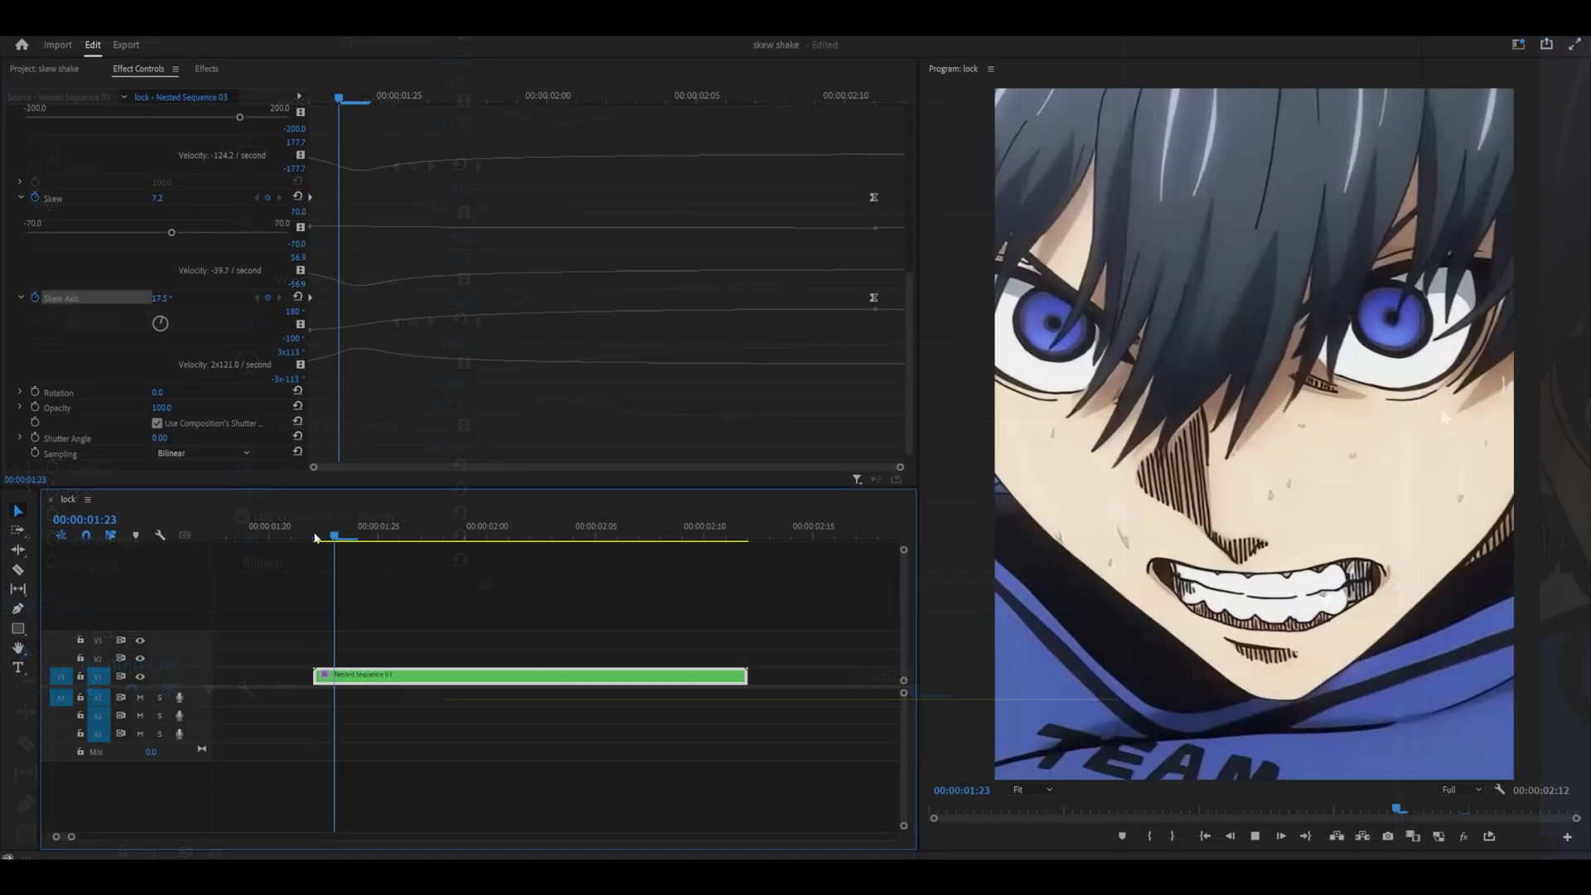
# Replay the skew animation from the start of the clip.
pyautogui.click(314, 535)
pyautogui.press('space')
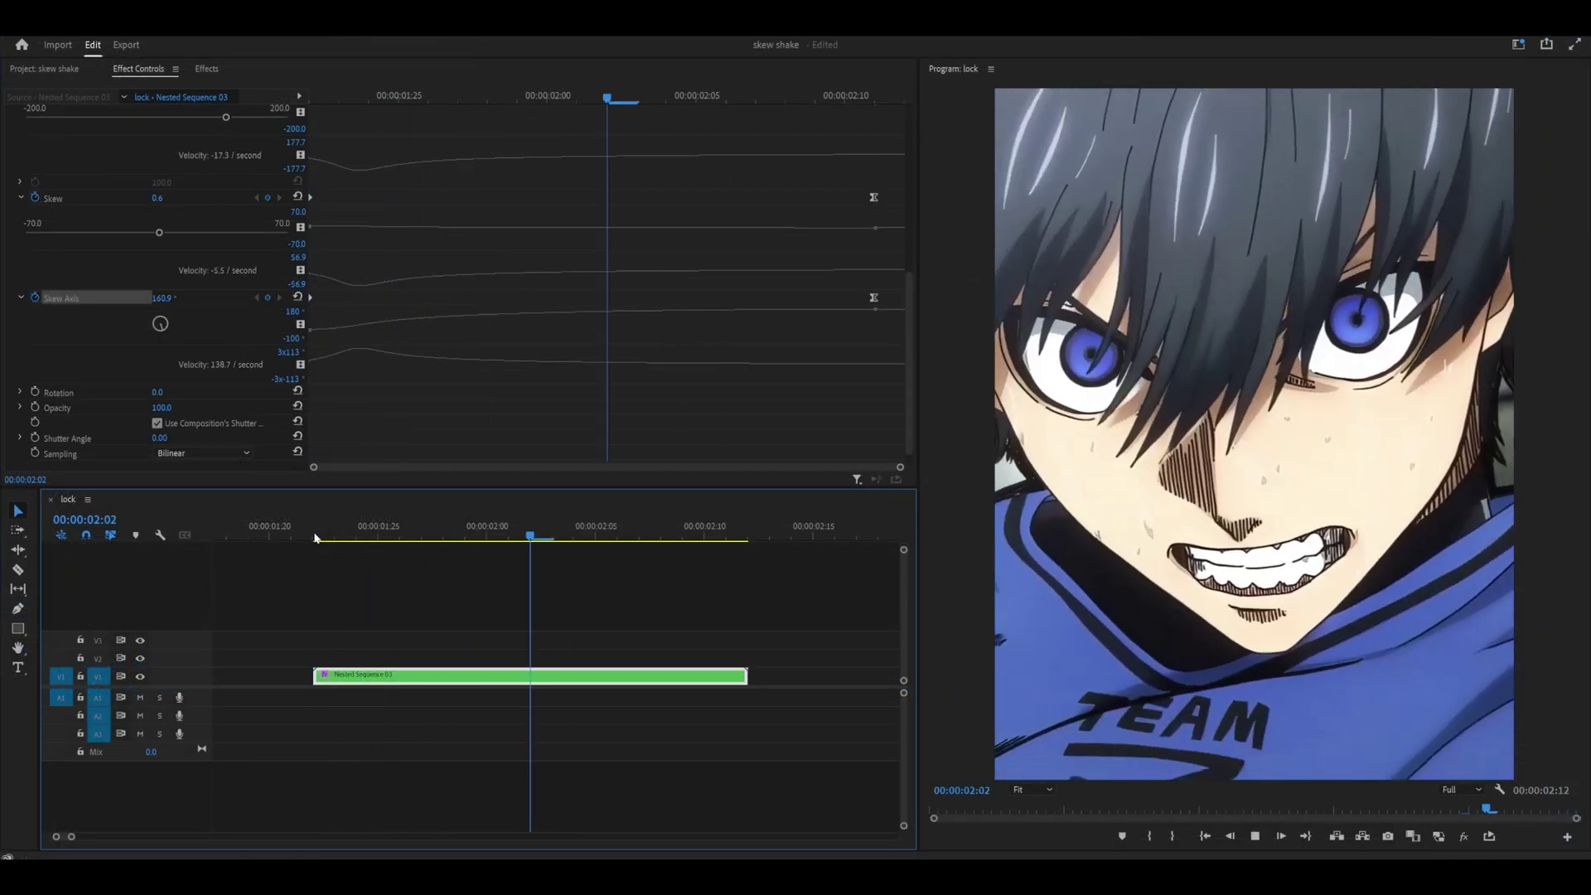
pyautogui.click(314, 535)
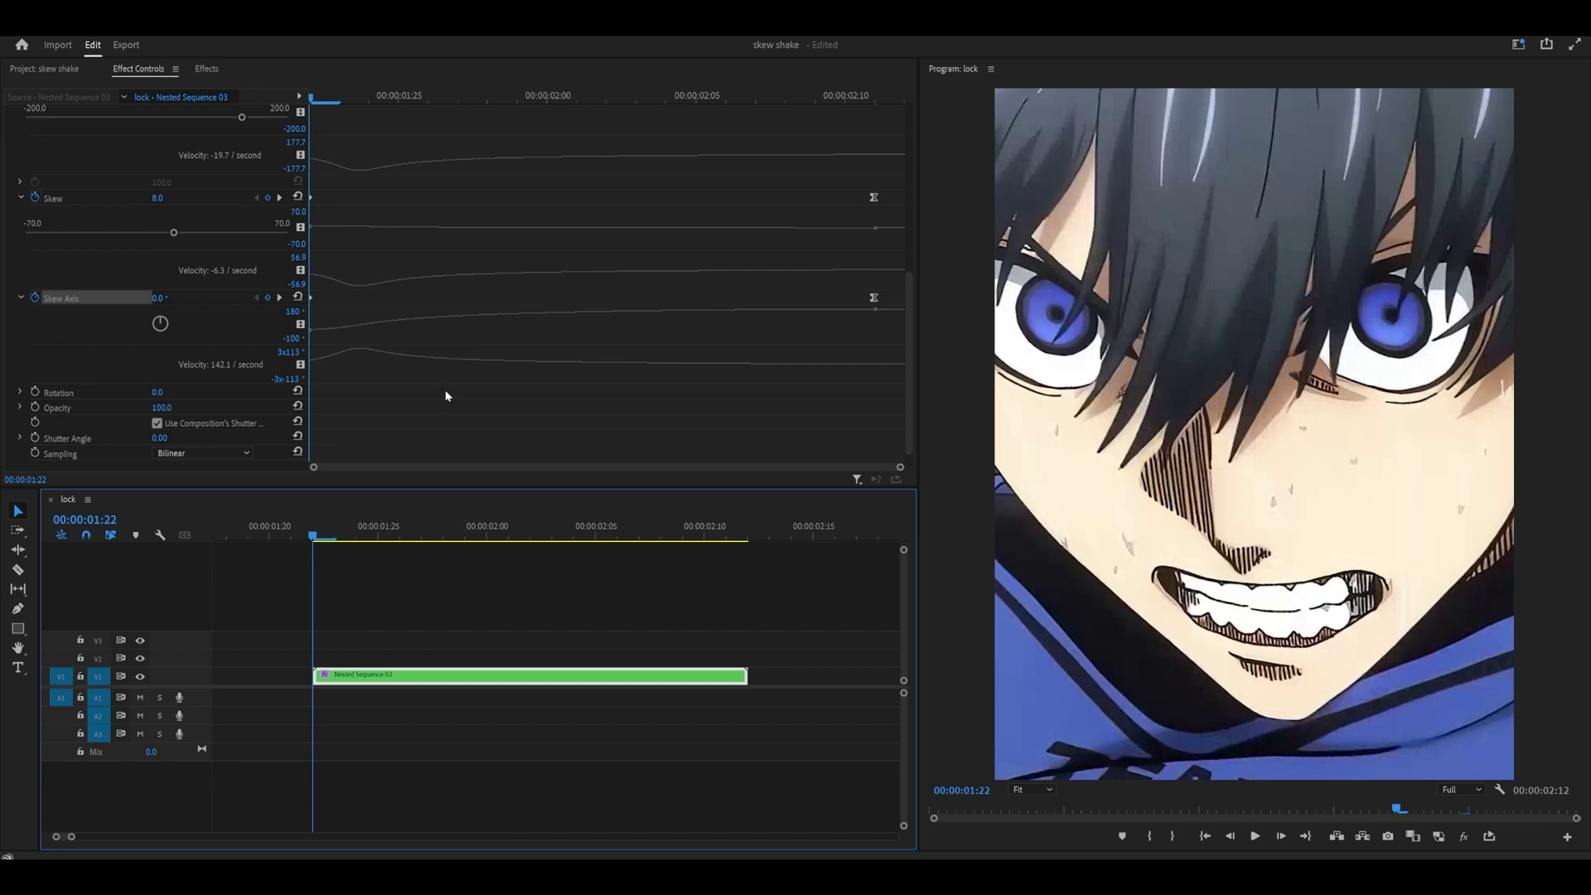
# Raise Transform's Shutter Angle to 360, comparing against no blur at 01:23.
pyautogui.scroll(-1, 446, 395)
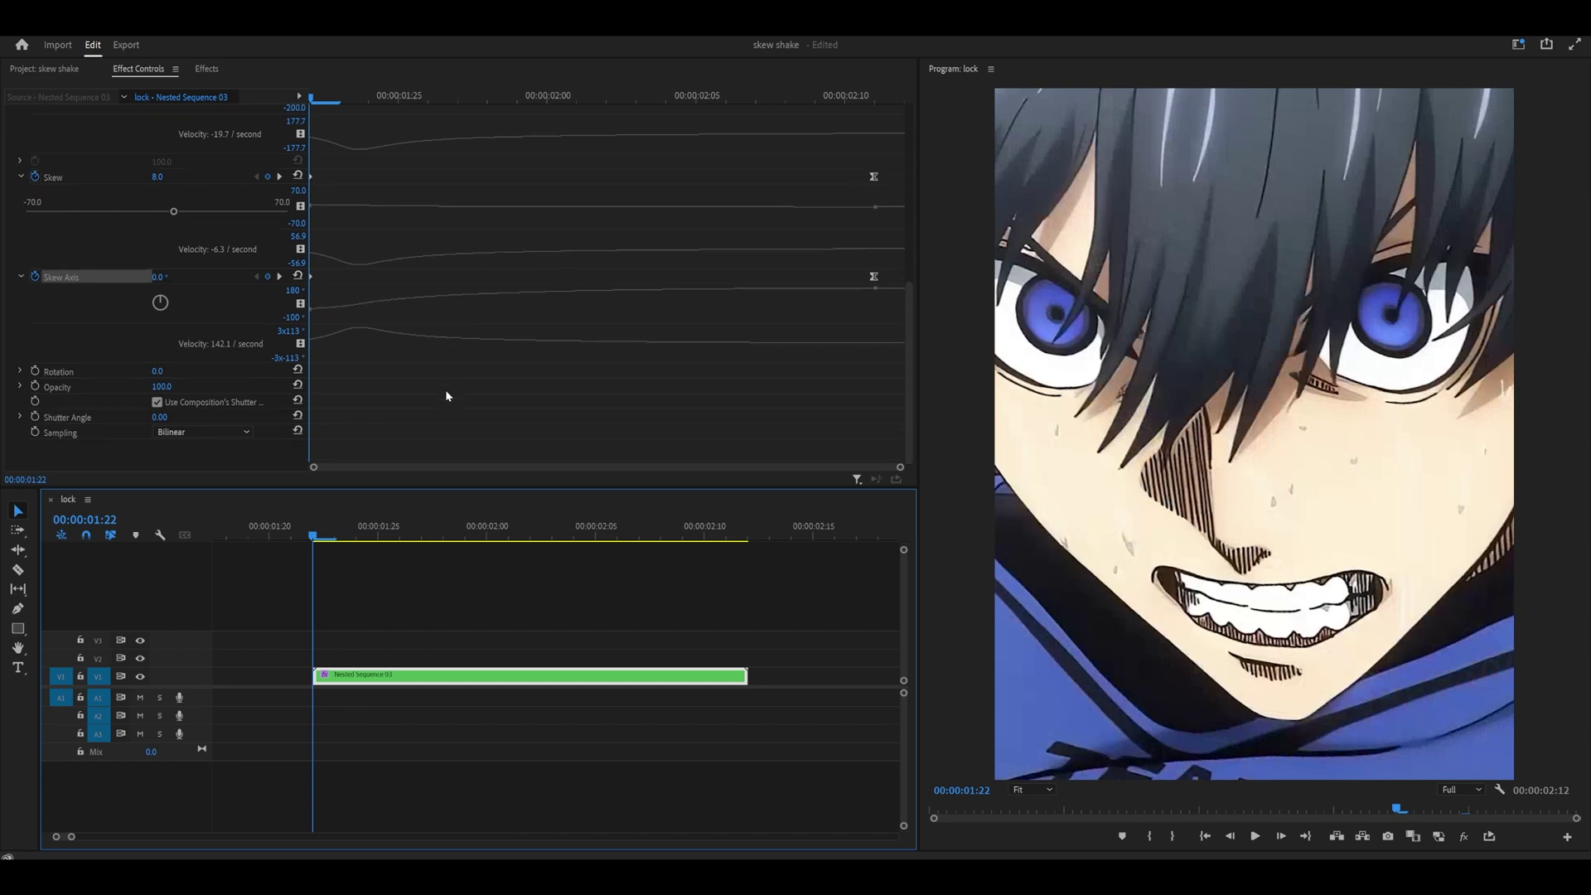
pyautogui.click(160, 418)
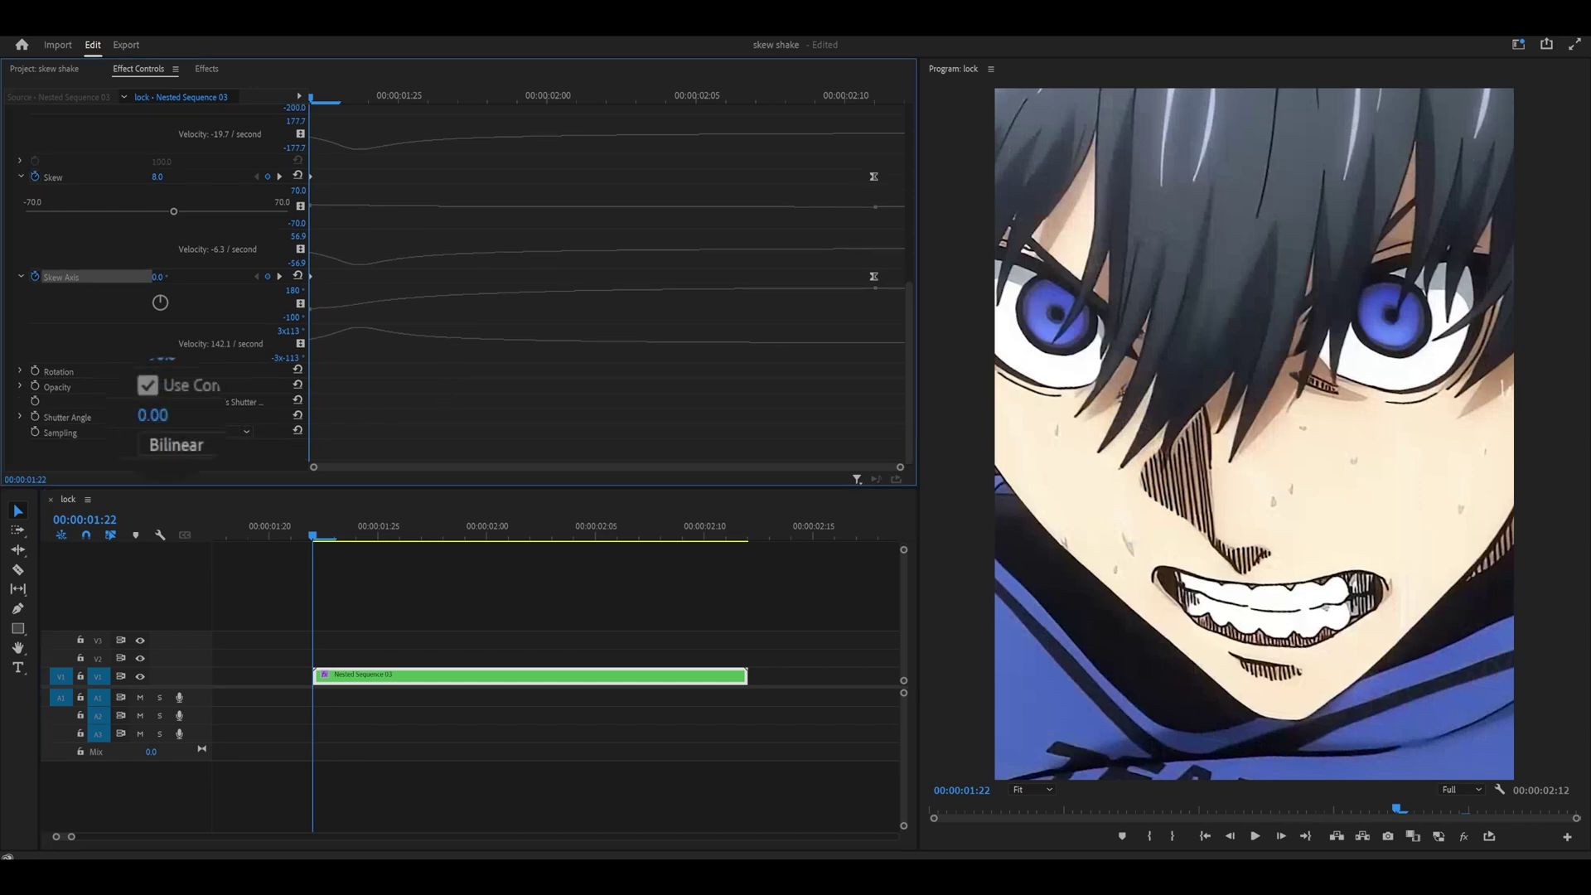
pyautogui.moveTo(161, 418); pyautogui.dragTo(321, 418)
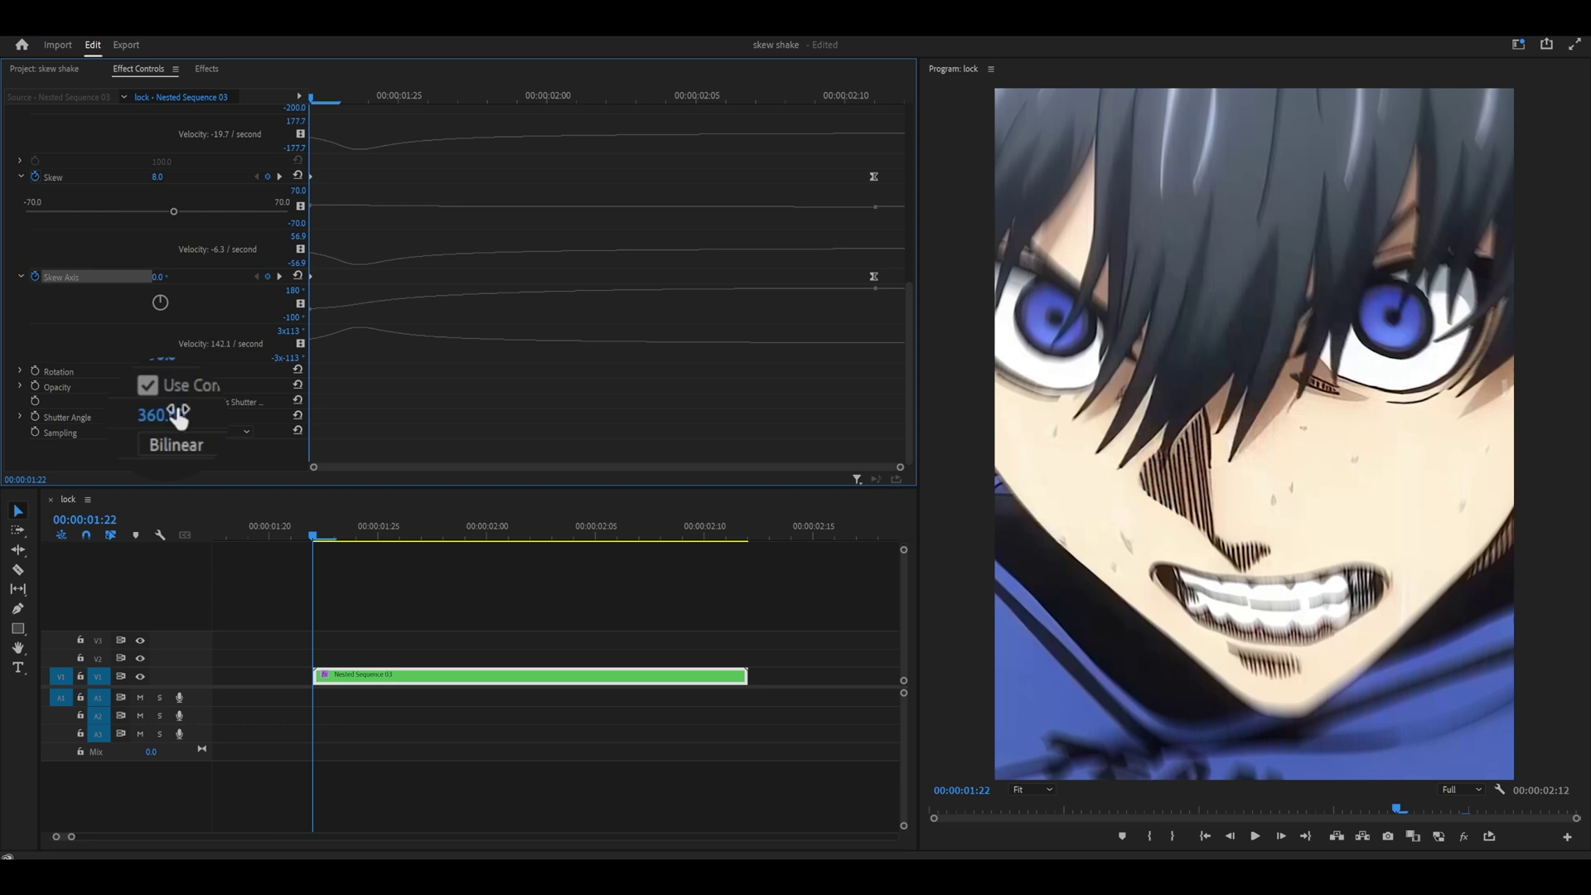
pyautogui.click(330, 531)
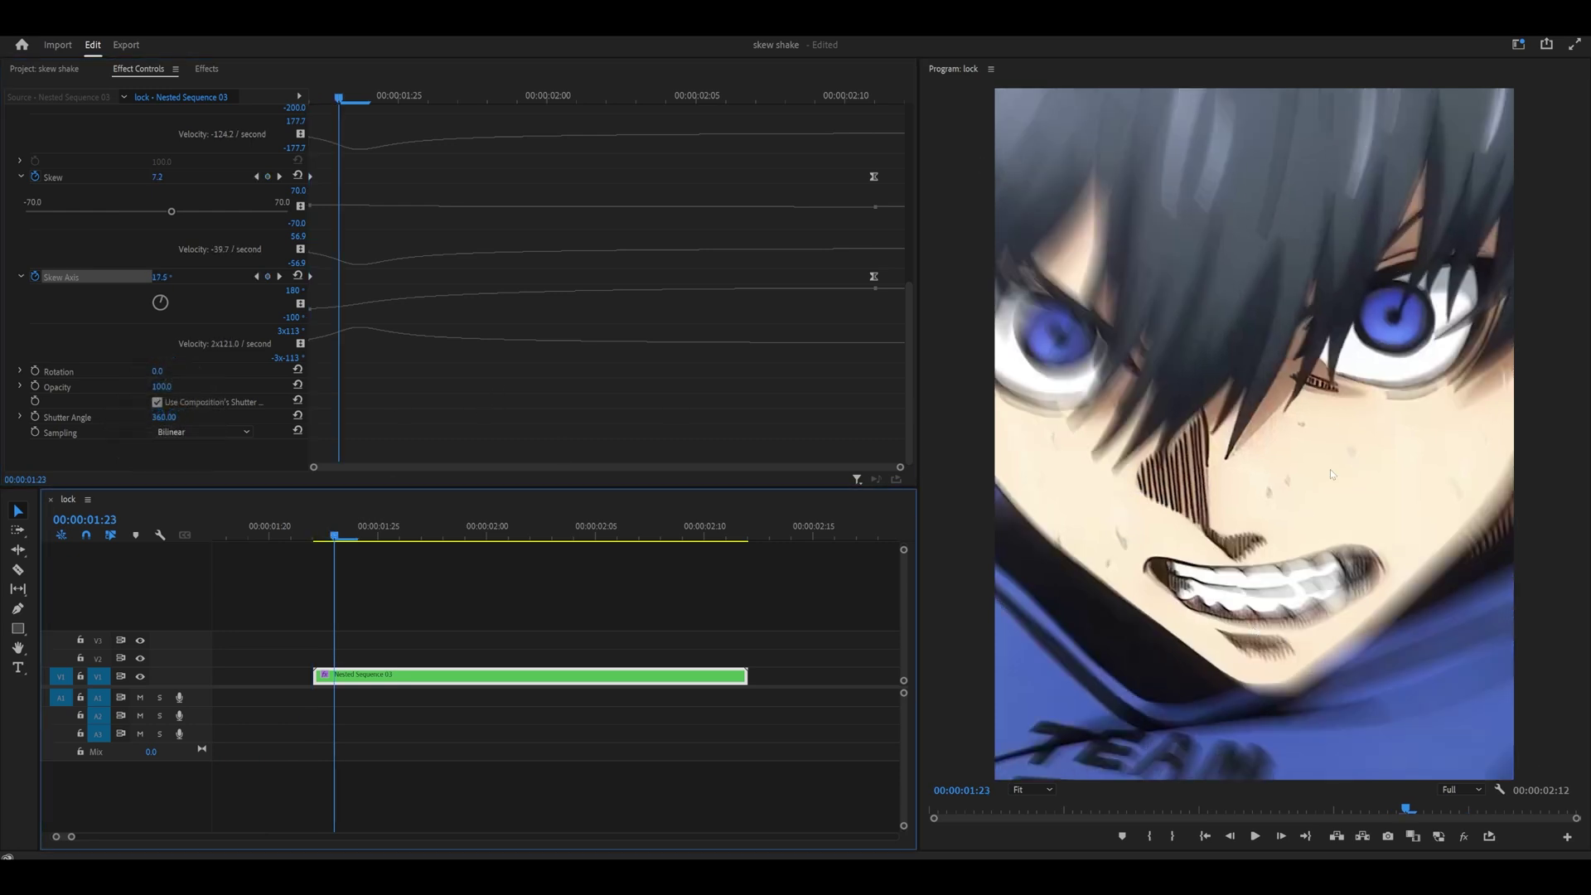
pyautogui.click(298, 415)
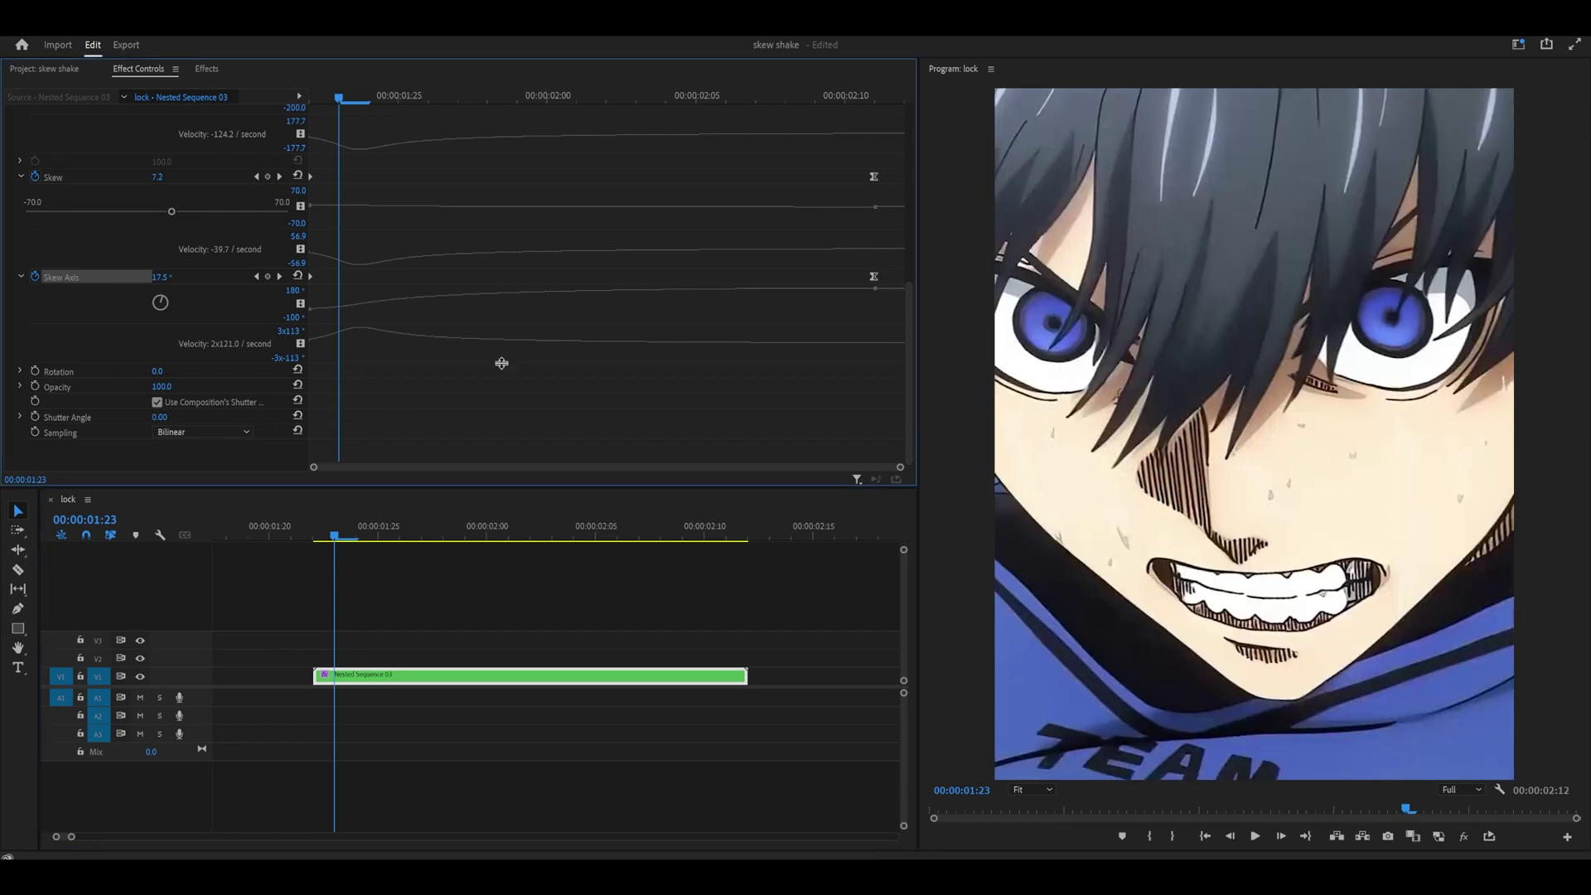
pyautogui.hotkey('ctrl', 'z')
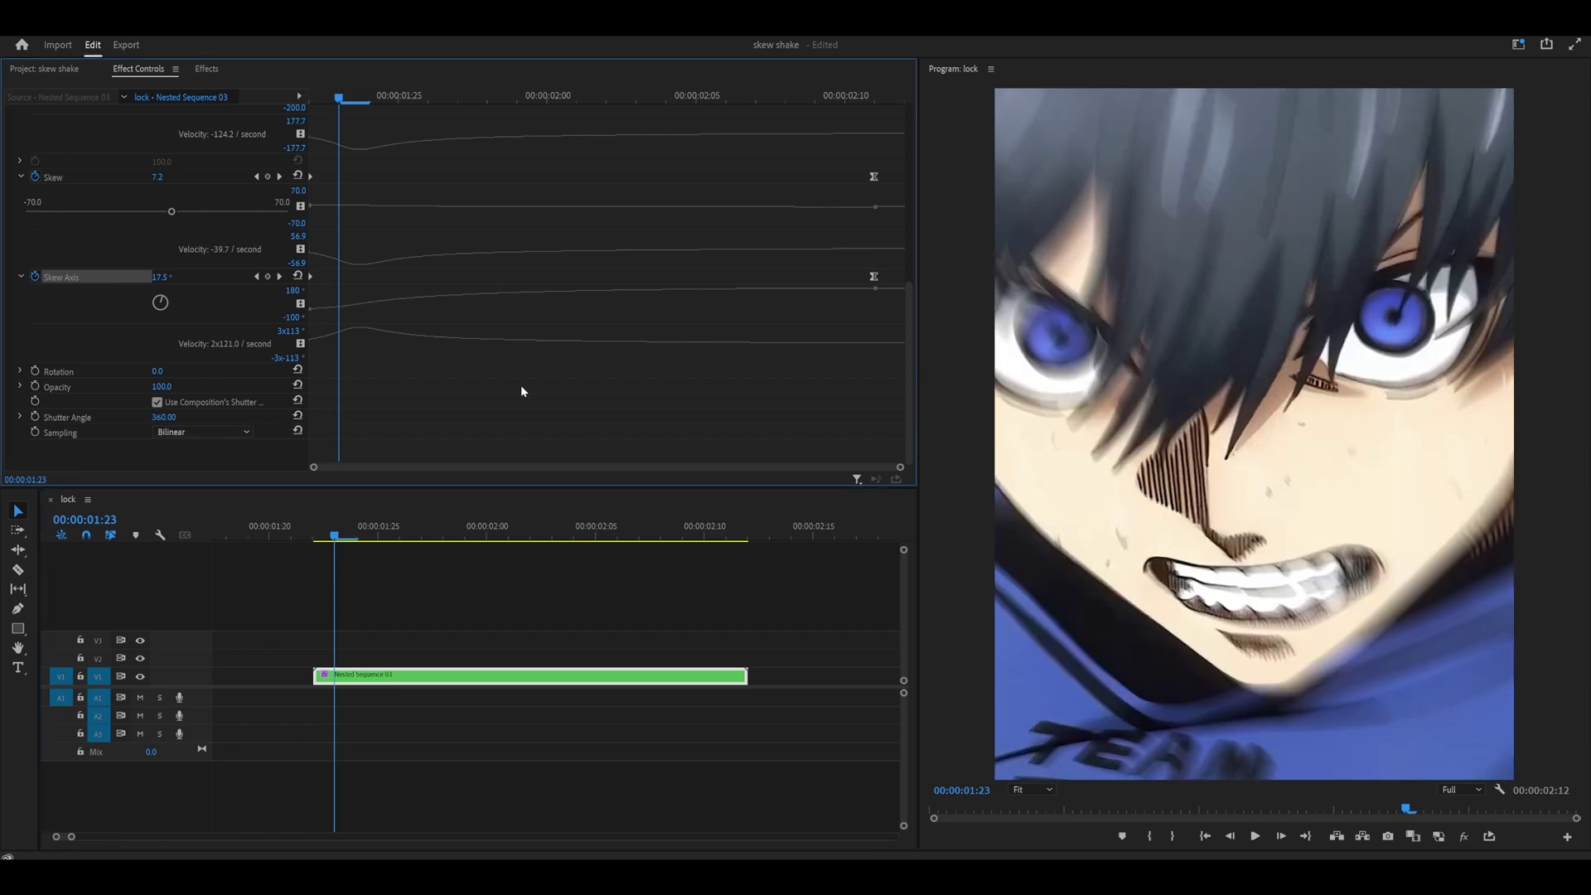
# Play the clip from 01:22 a few times to preview the motion blur.
pyautogui.click(316, 535)
pyautogui.press('space')
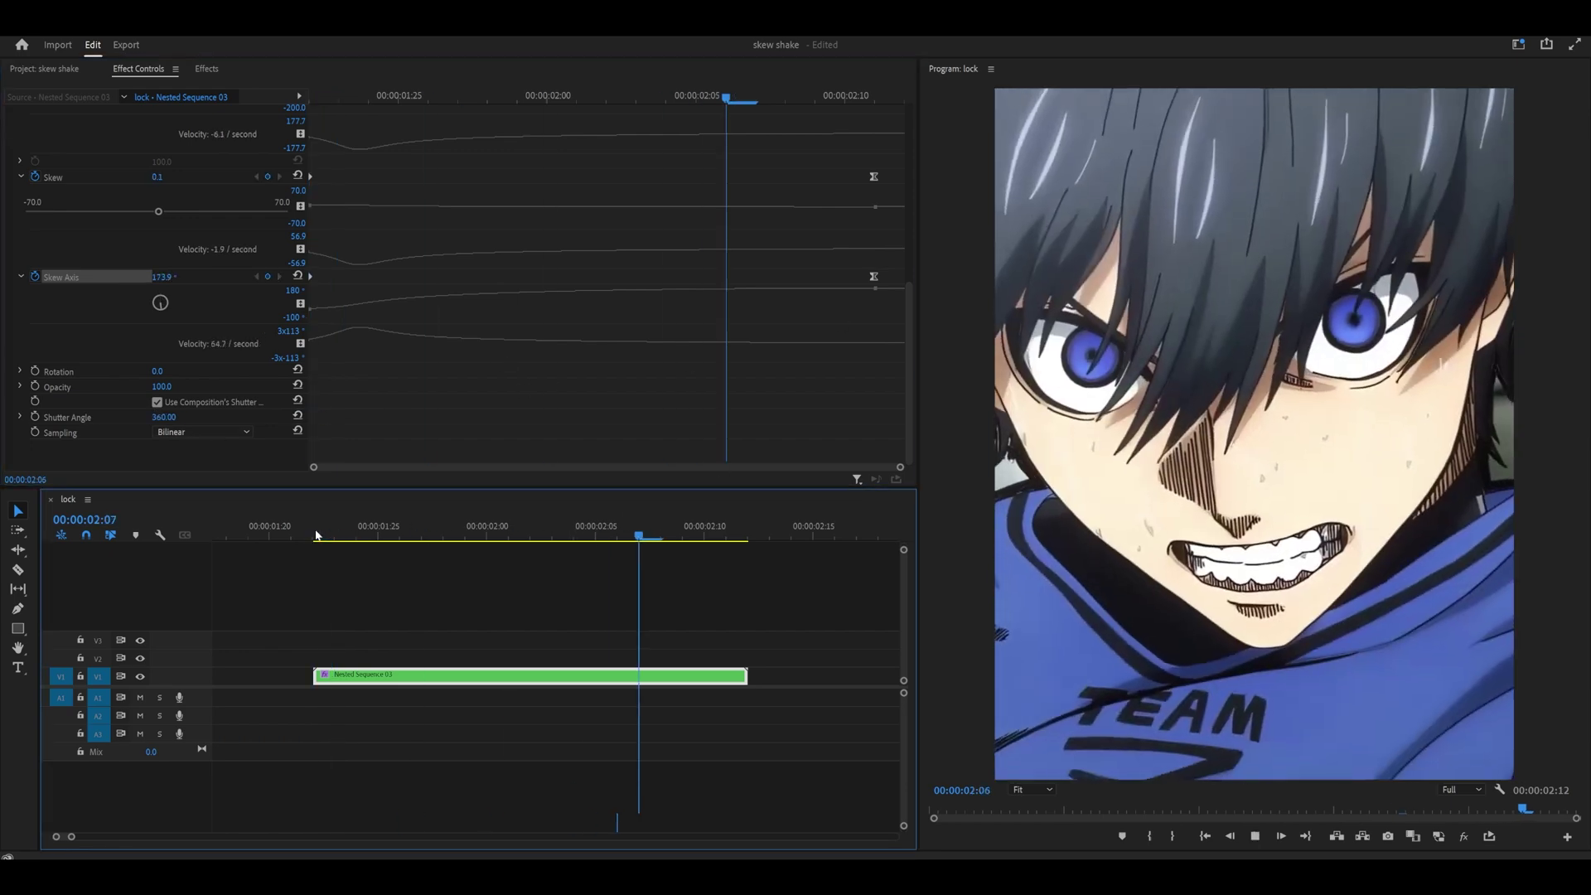
pyautogui.click(315, 535)
pyautogui.press('space')
pyautogui.click(316, 535)
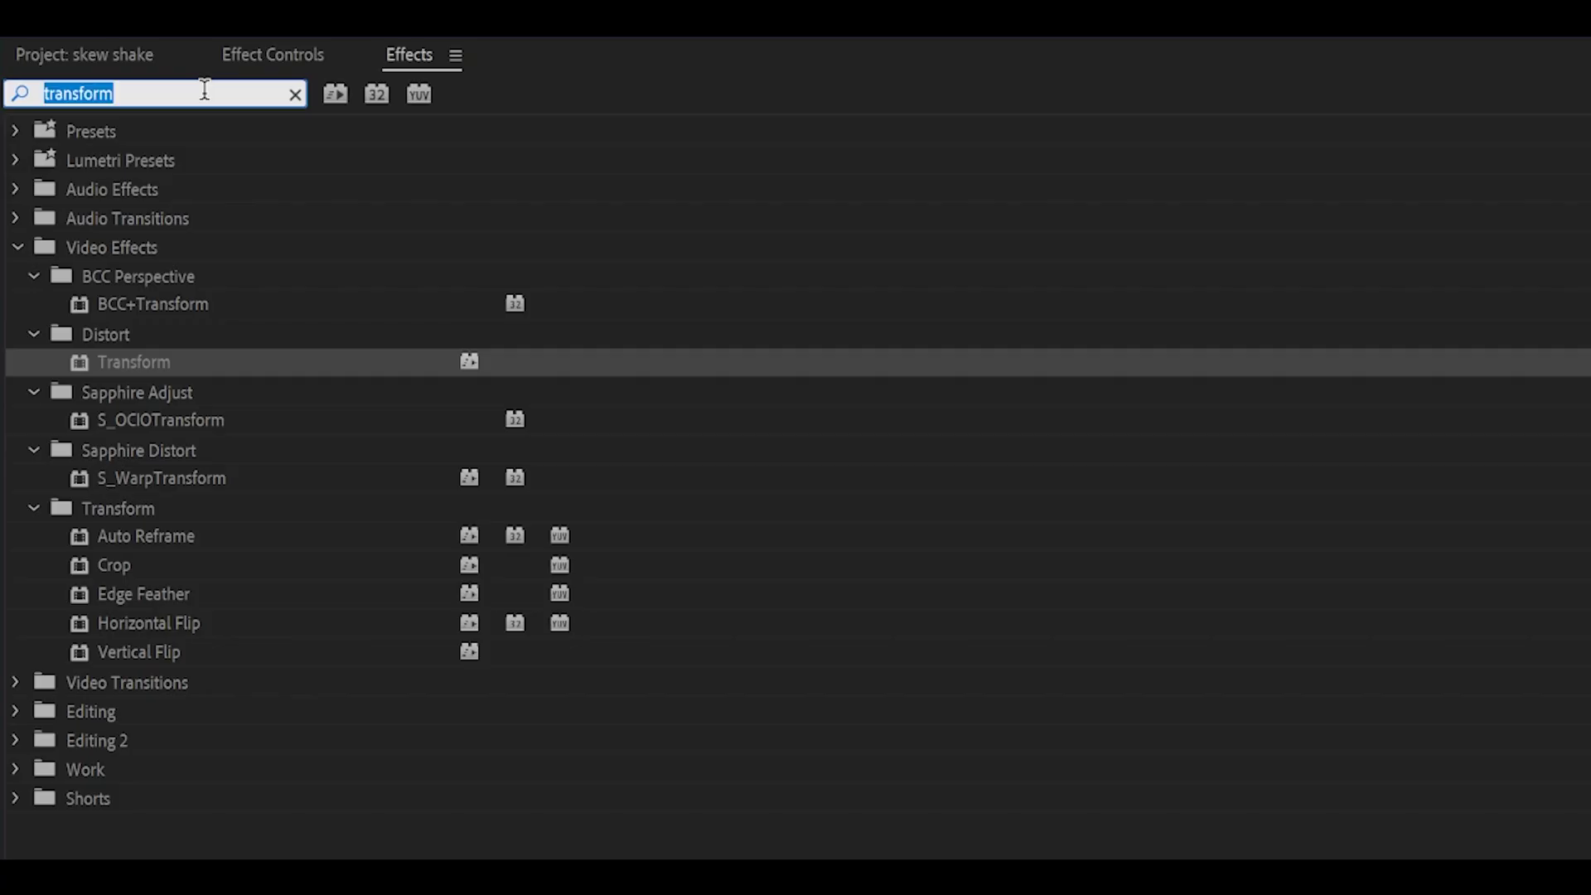
# Search 'lumetri color' and apply Lumetri Color to Nested Sequence 03, below Transform.
pyautogui.write('lumetri color')
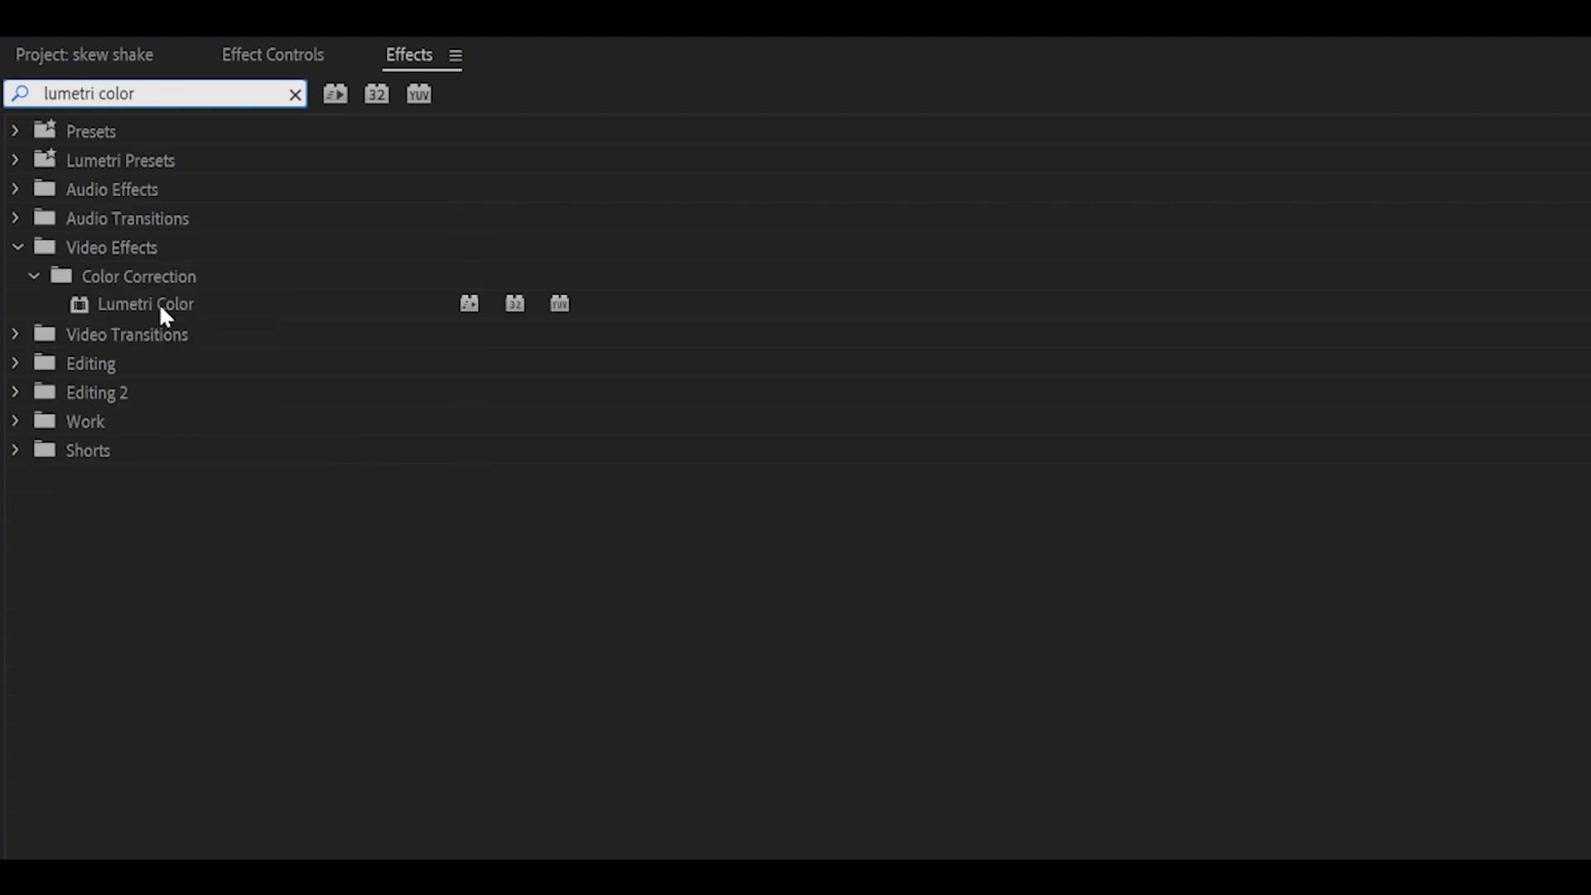
pyautogui.click(153, 301)
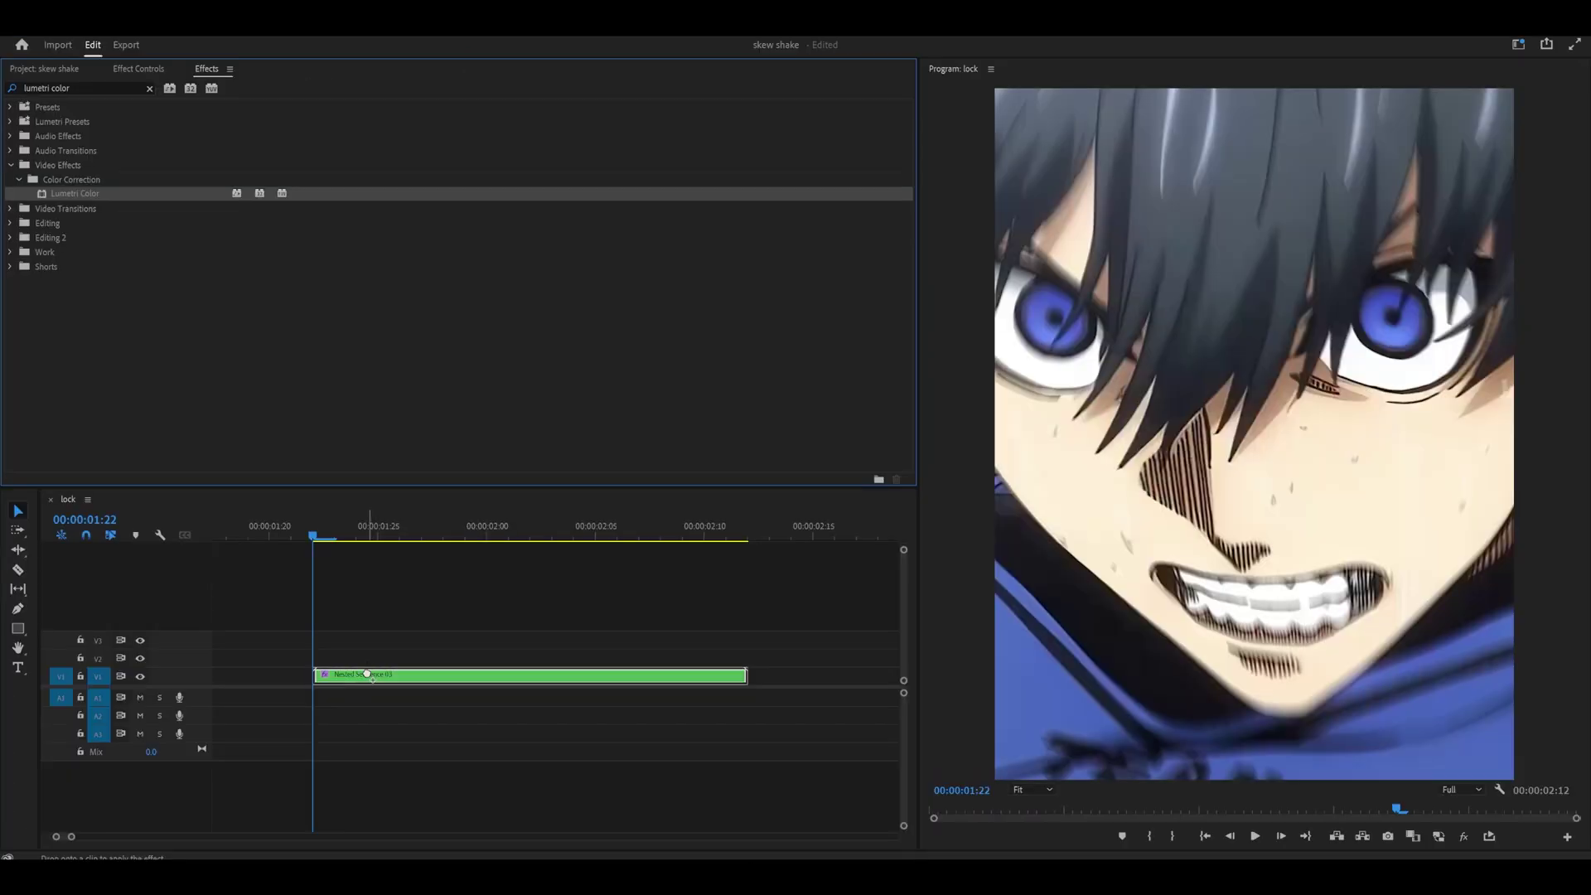
pyautogui.click(340, 61)
pyautogui.scroll(-3, 436, 207)
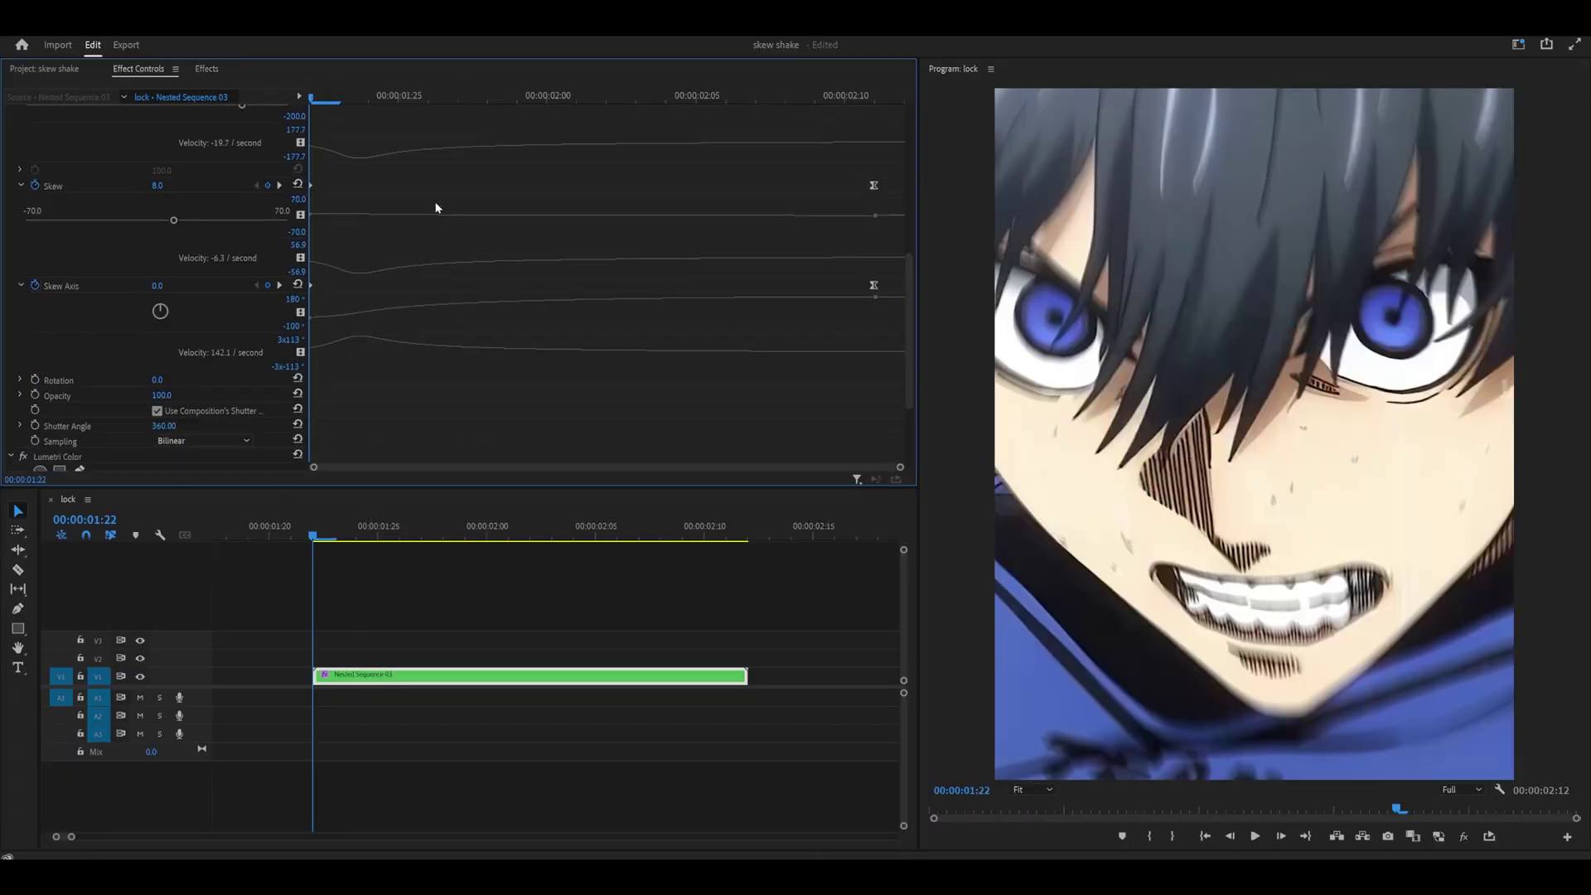
pyautogui.scroll(5, 491, 242)
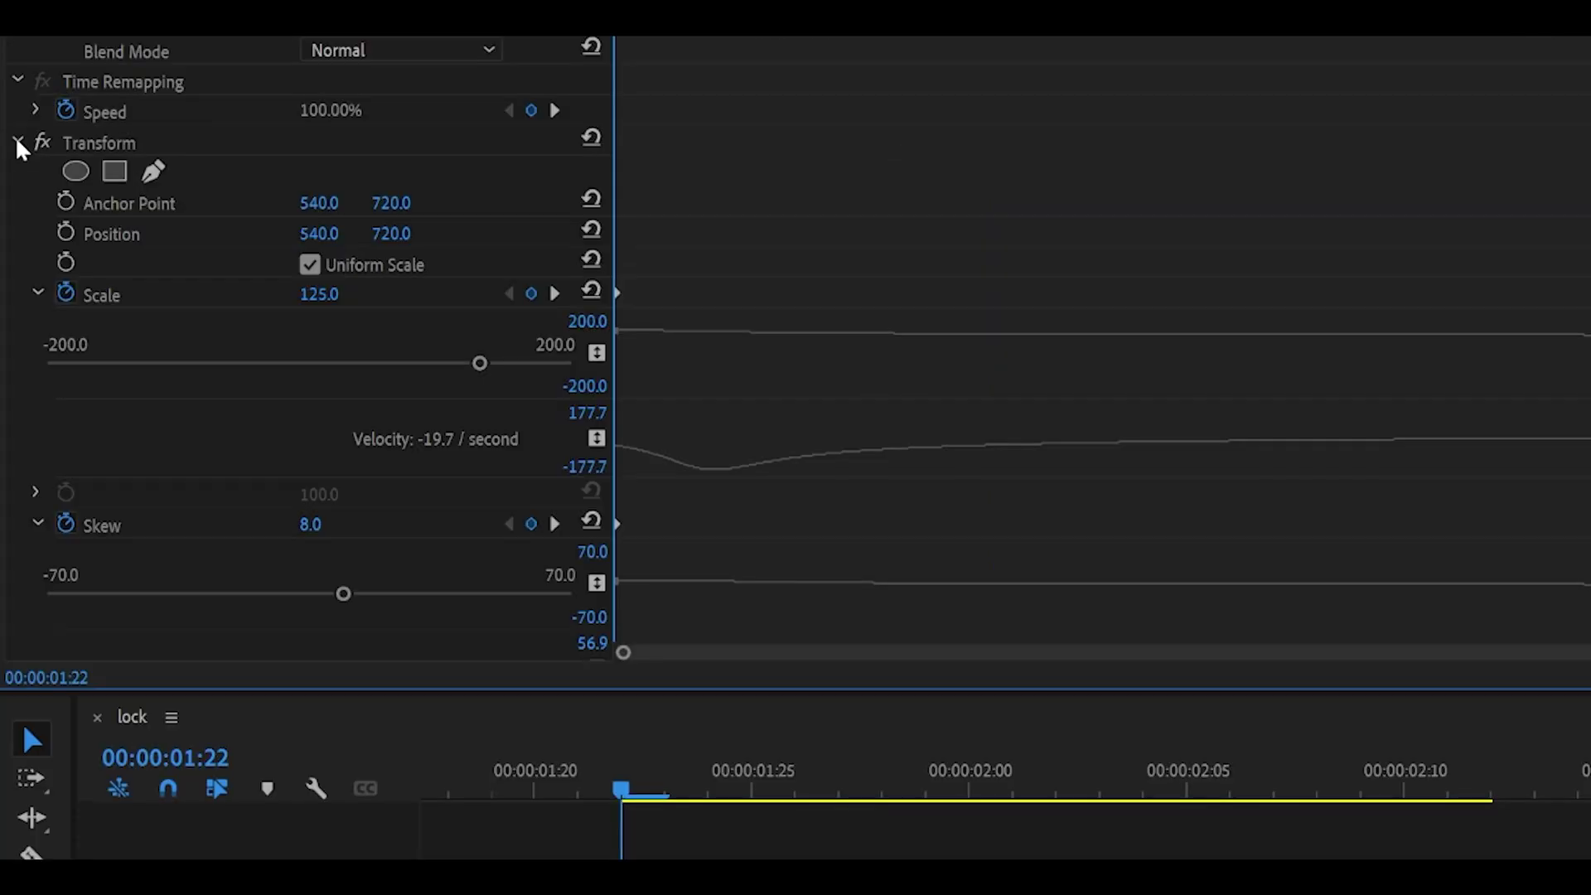
# Keyframe Lumetri Basic Correction Exposure at 2.0 at 01:22, trying 4 then reverting.
pyautogui.click(11, 212)
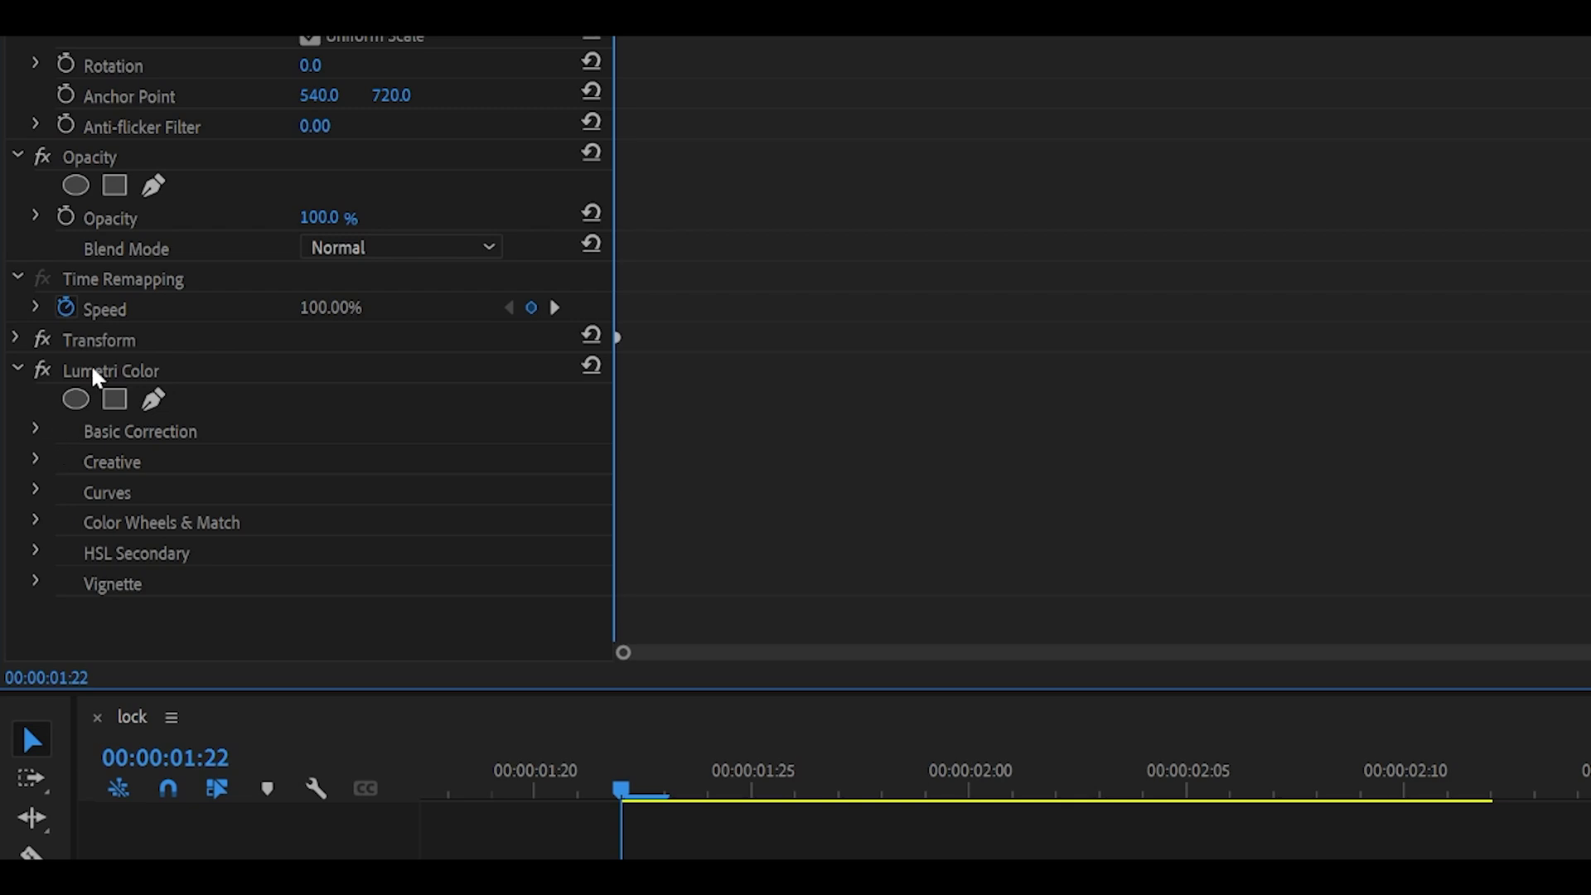
pyautogui.click(35, 427)
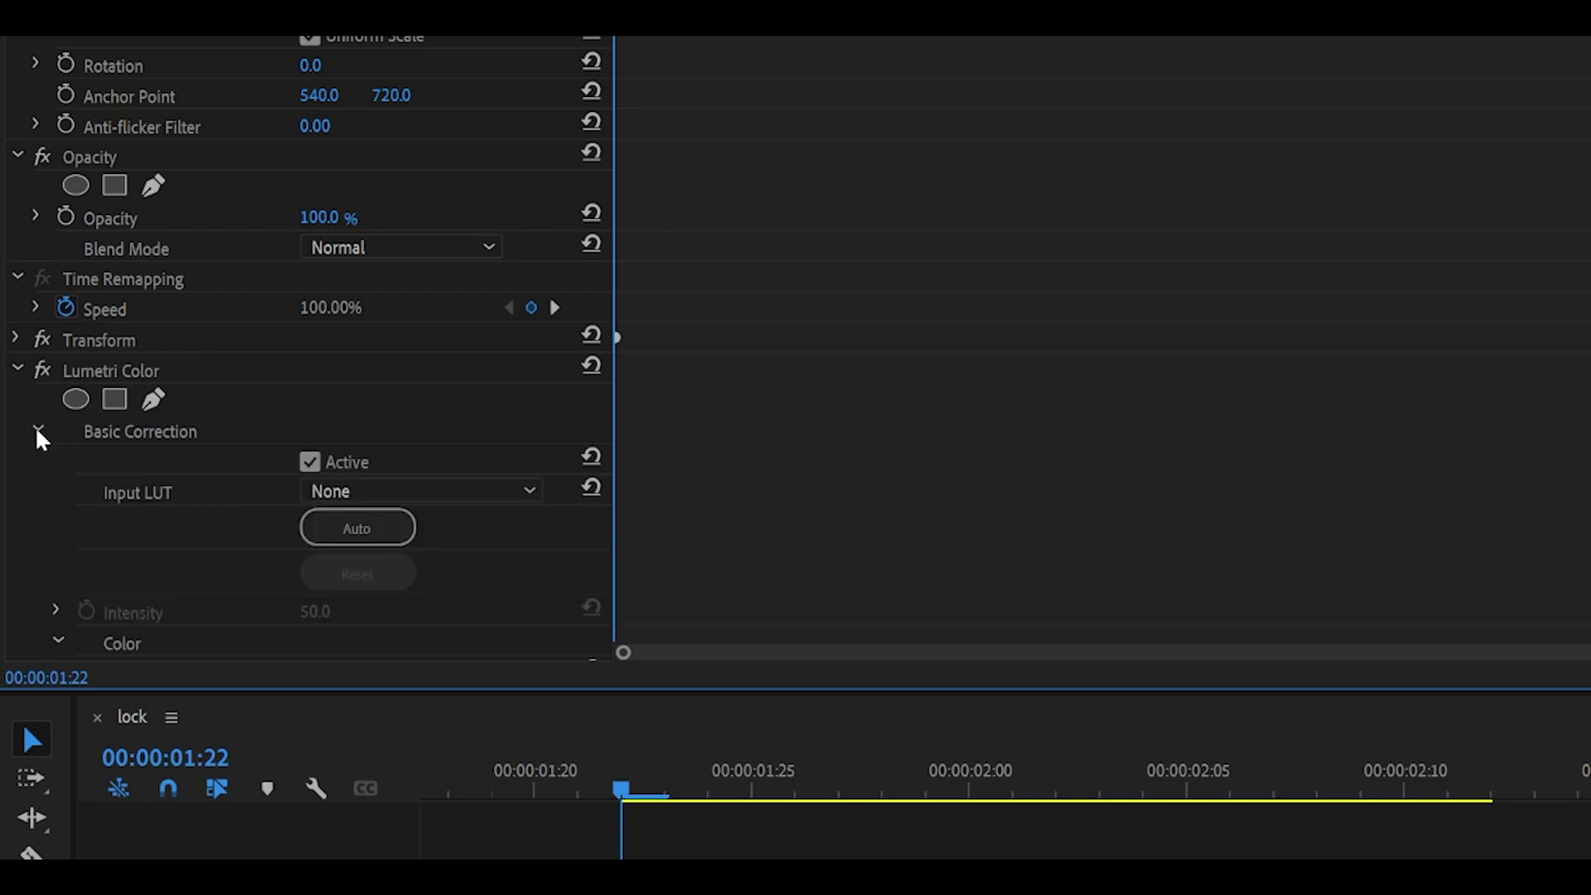
pyautogui.scroll(-8, 812, 350)
pyautogui.scroll(-5, 816, 362)
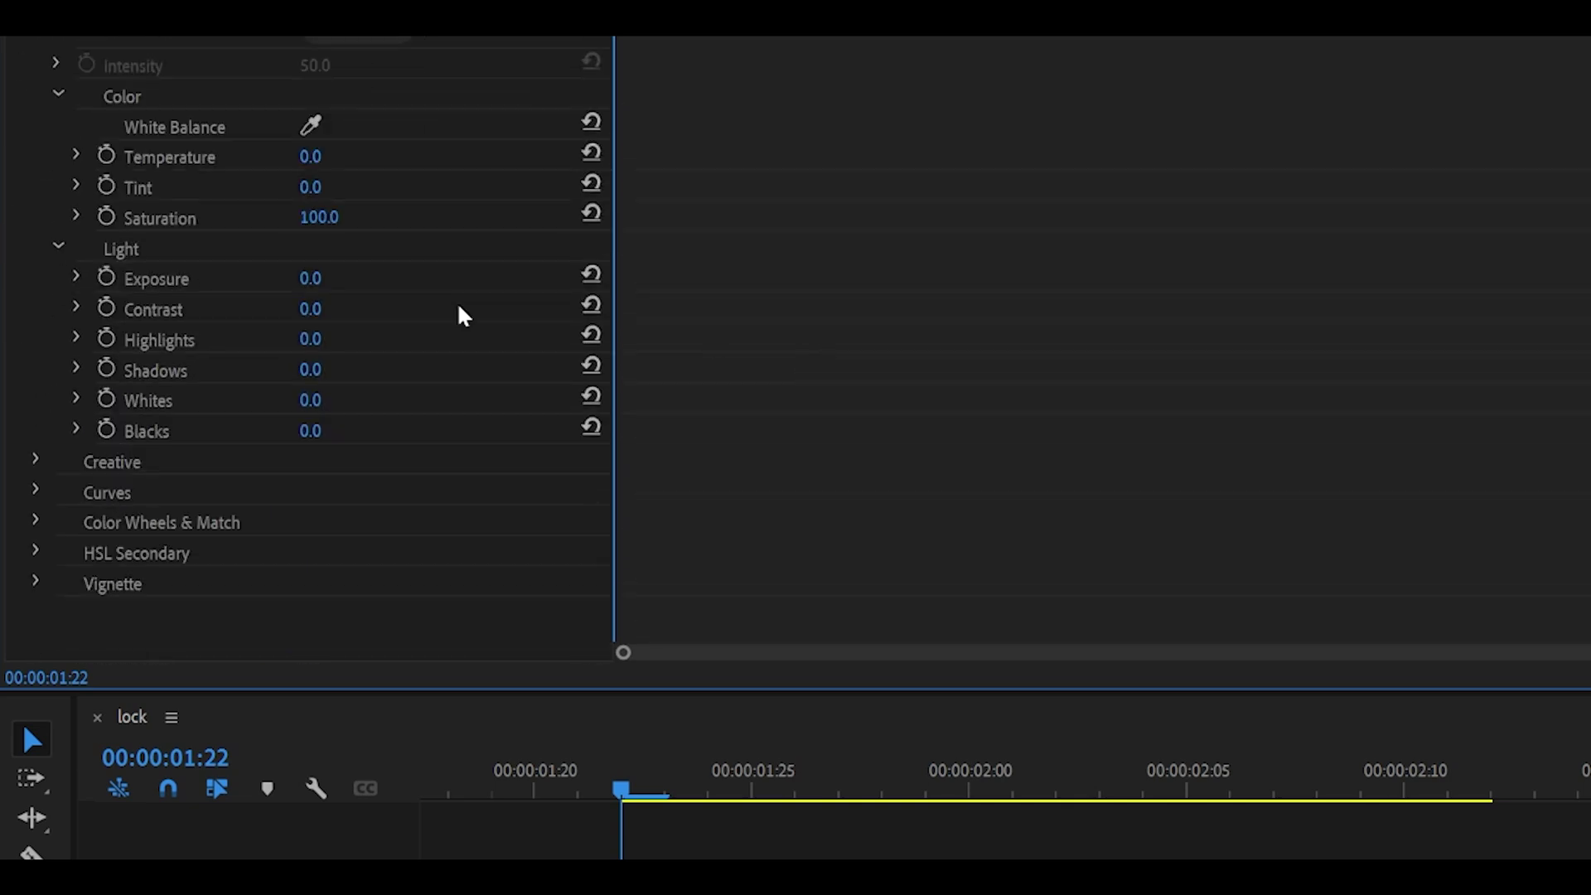
pyautogui.click(106, 277)
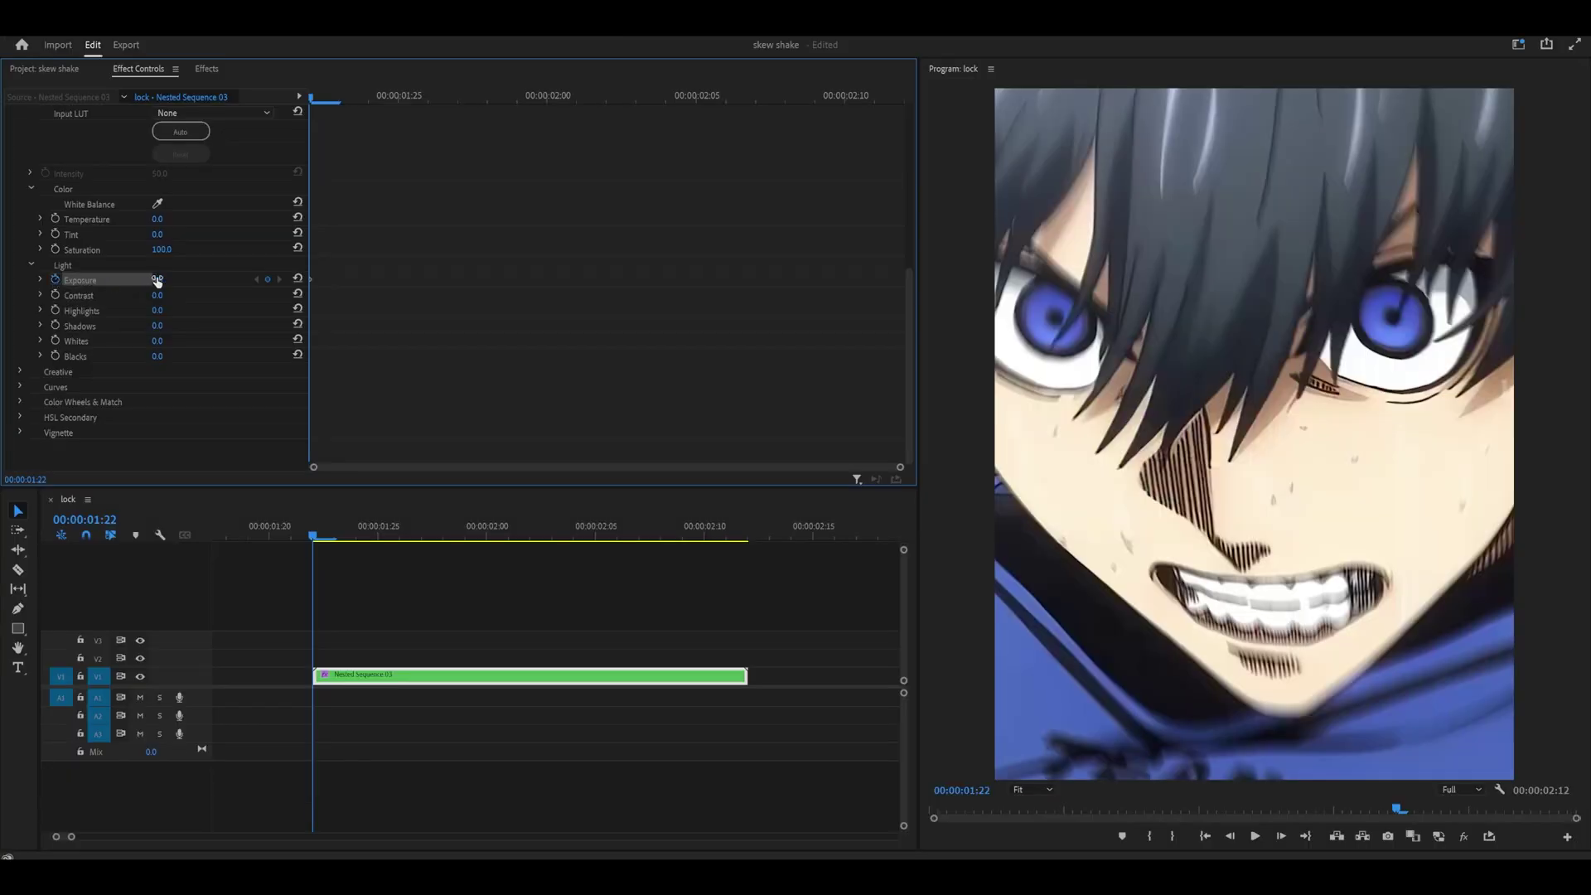
pyautogui.click(157, 280)
pyautogui.press('Return')
pyautogui.click(172, 278)
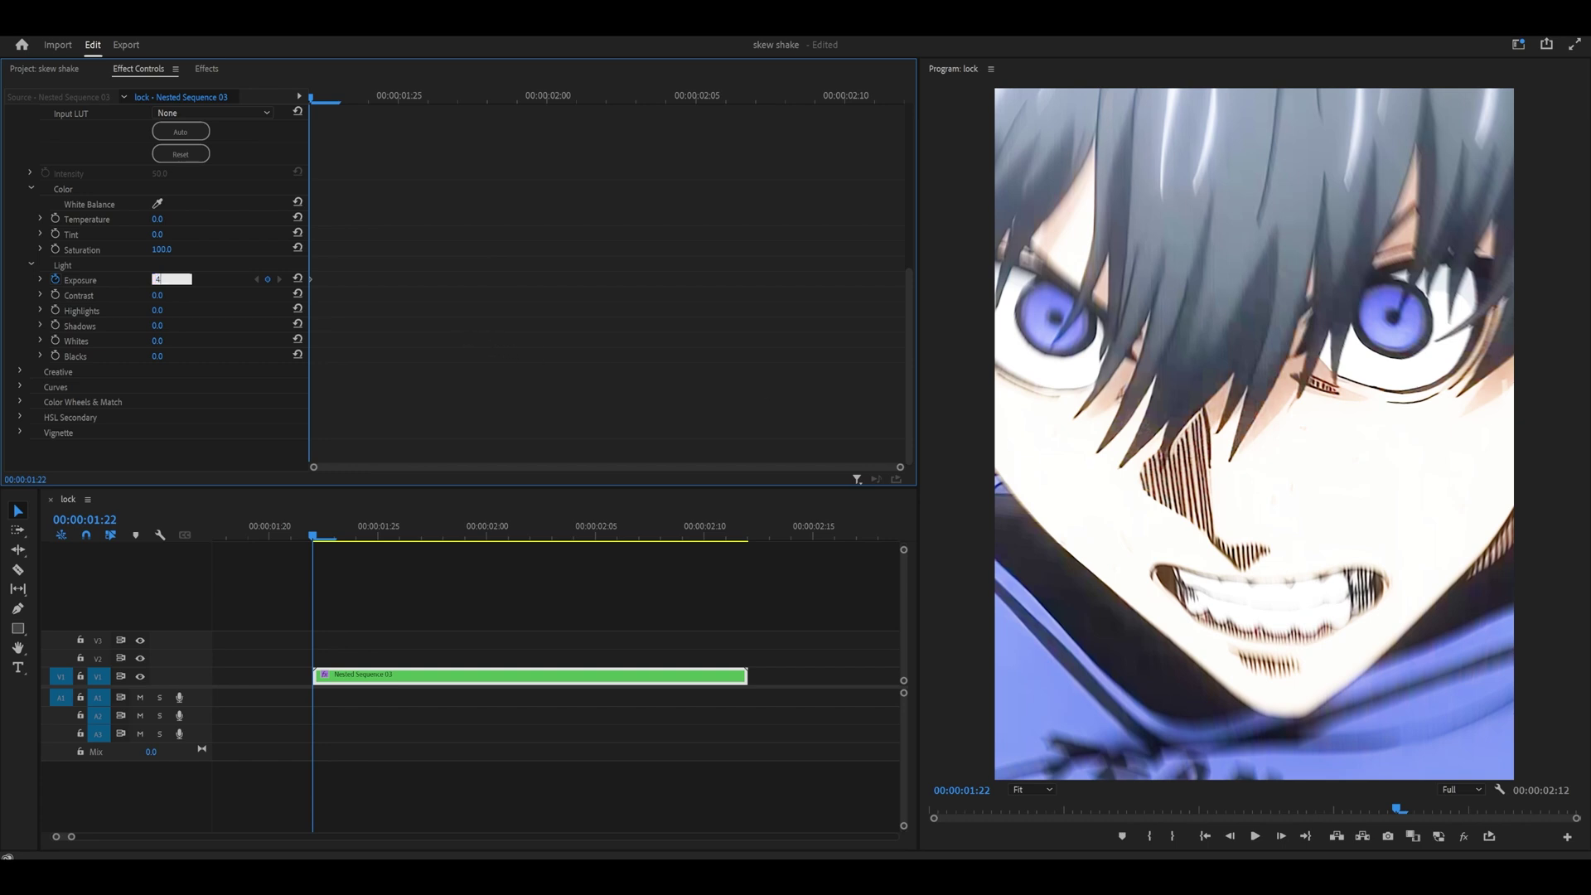
pyautogui.write('4')
pyautogui.press('Return')
pyautogui.hotkey('ctrl', 'z')
# Add a 0.0 Exposure keyframe at 02:11 and ease the curve into it.
pyautogui.click(726, 536)
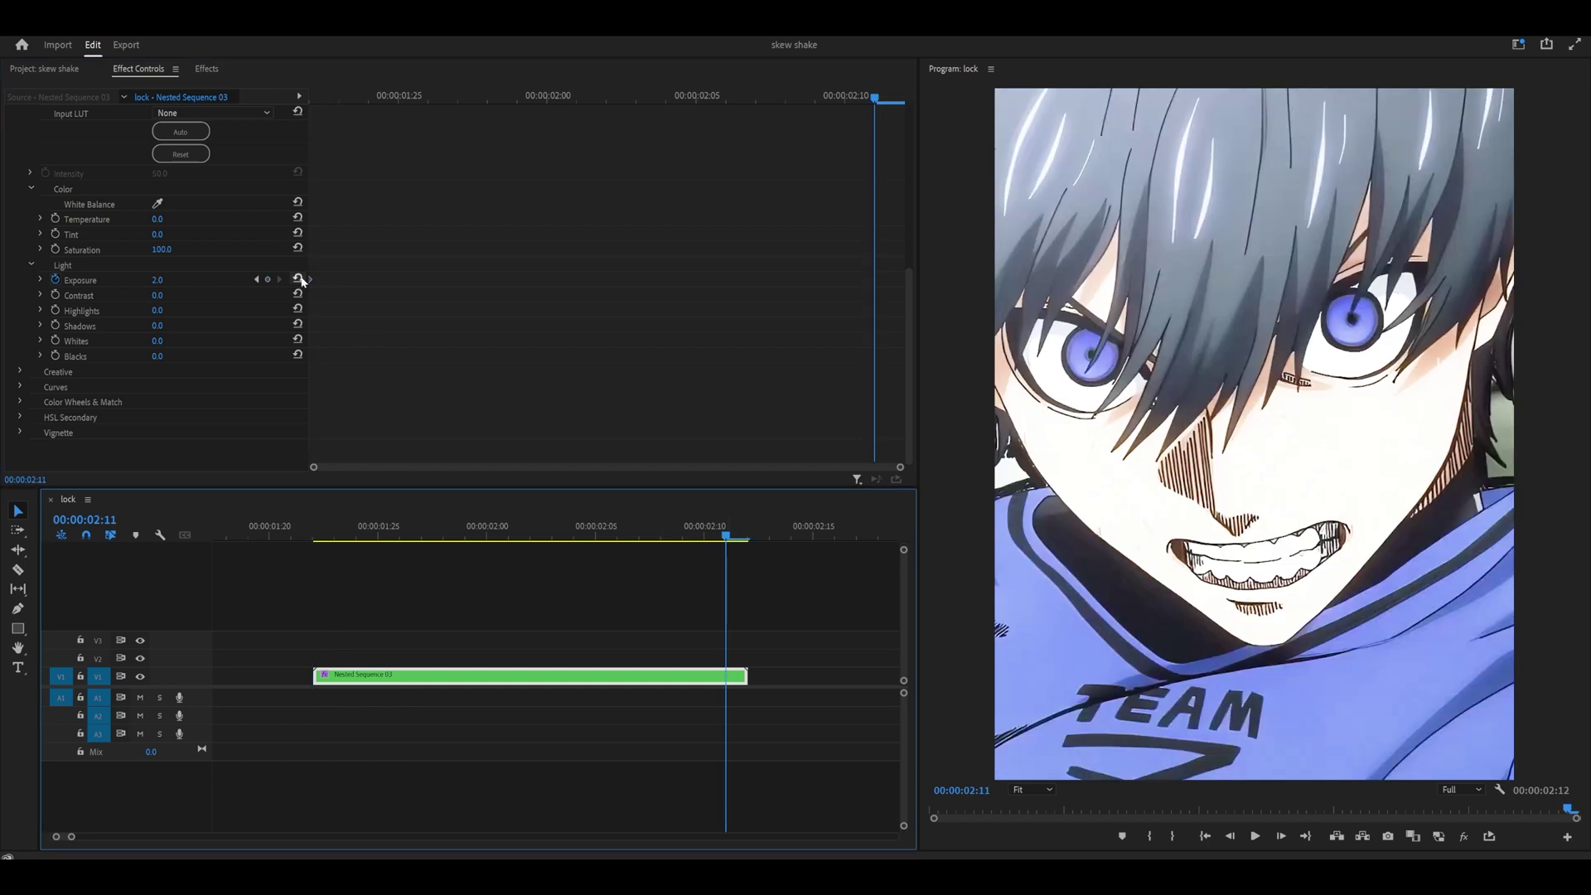
pyautogui.click(297, 278)
pyautogui.click(39, 279)
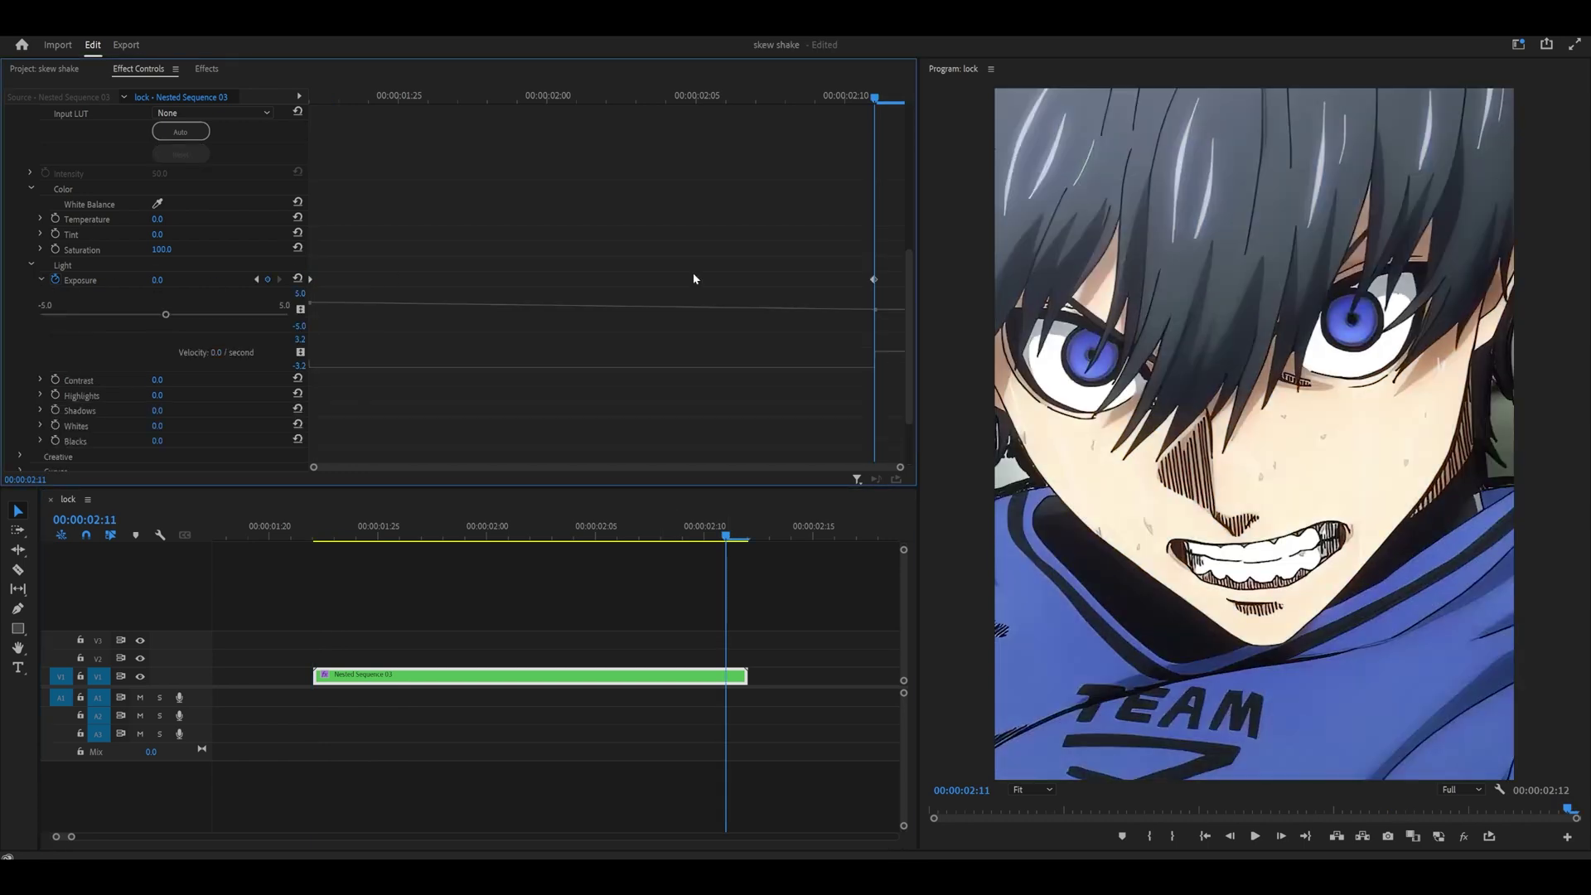
pyautogui.moveTo(829, 370); pyautogui.dragTo(533, 355)
pyautogui.click(551, 237)
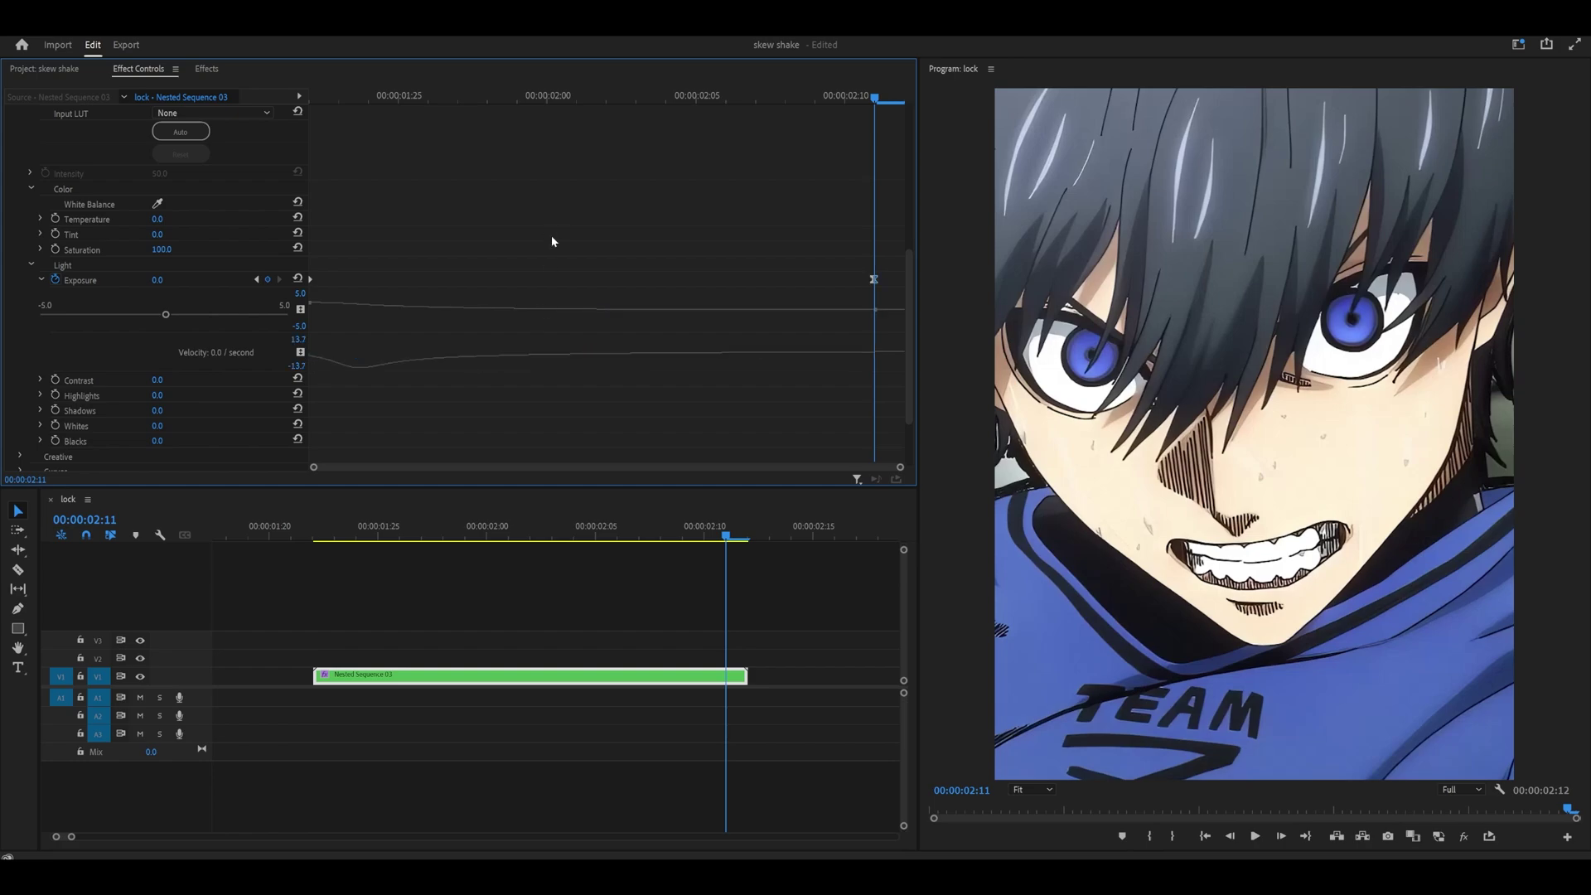